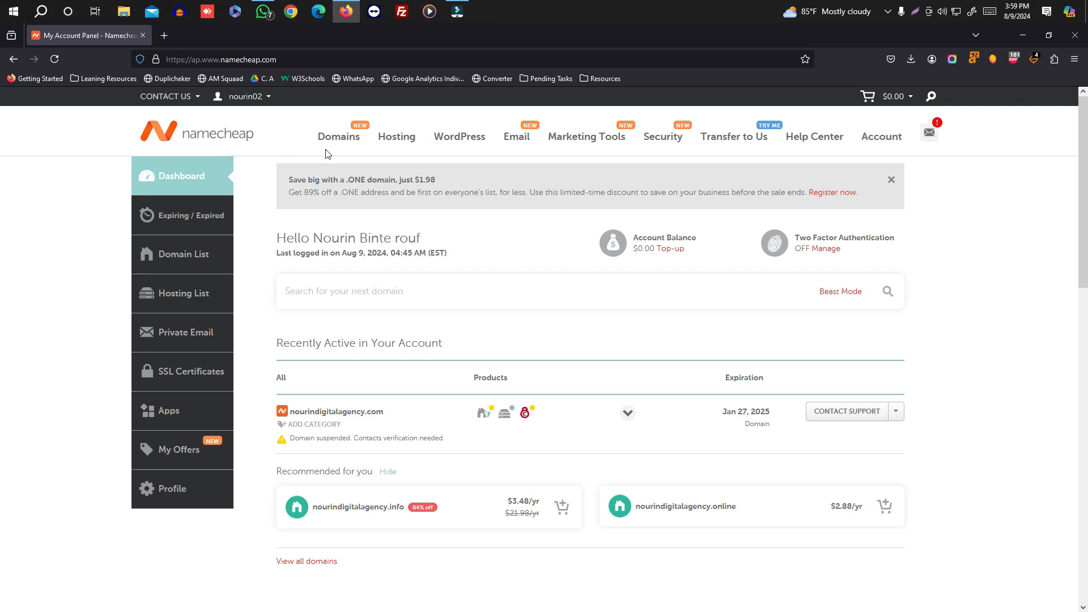
# - Leave the Namecheap dashboard for the Hosting List of subscriptions
pyautogui.moveTo(405, 142)
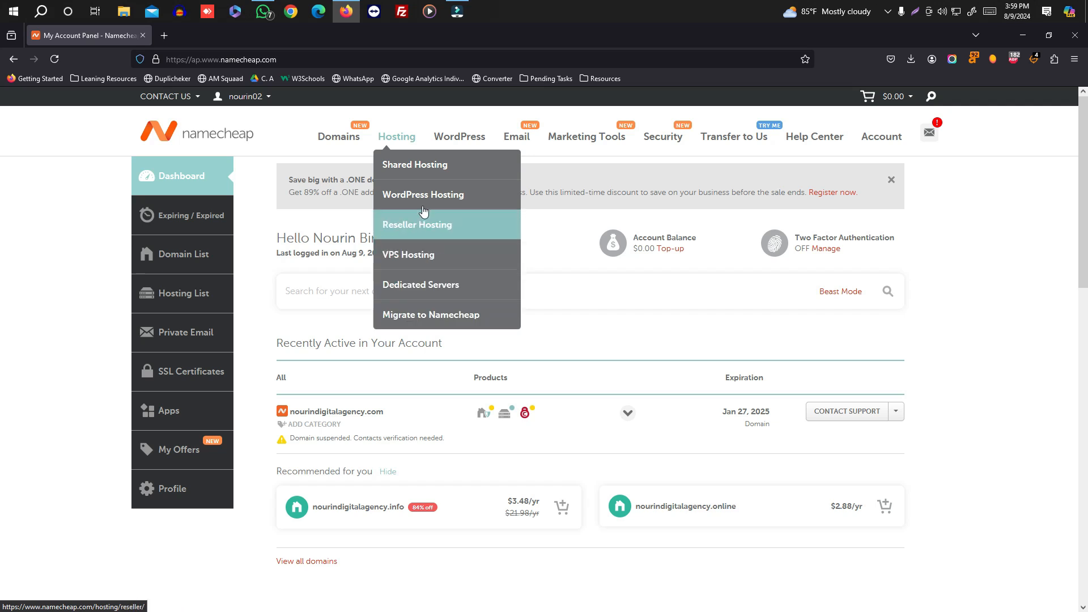
pyautogui.moveTo(342, 139)
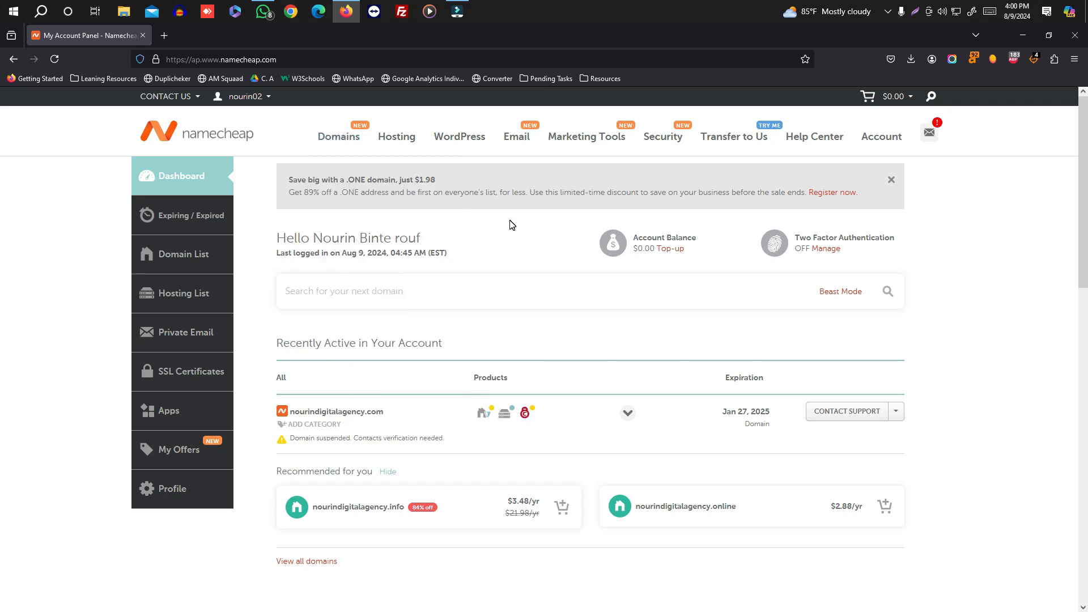
pyautogui.scroll(-2, 422, 238)
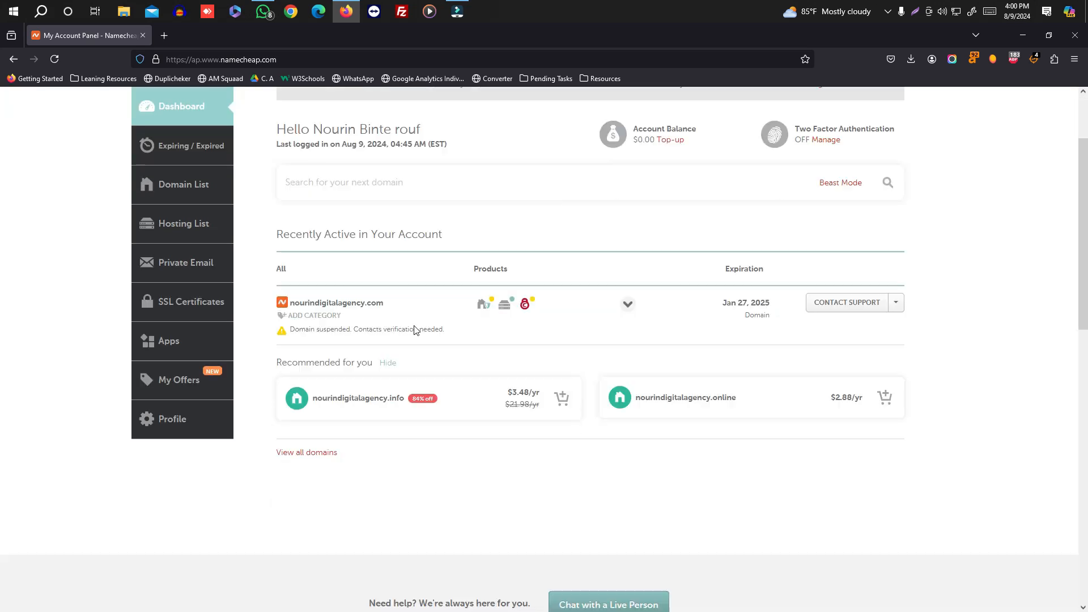
pyautogui.scroll(2, 278, 286)
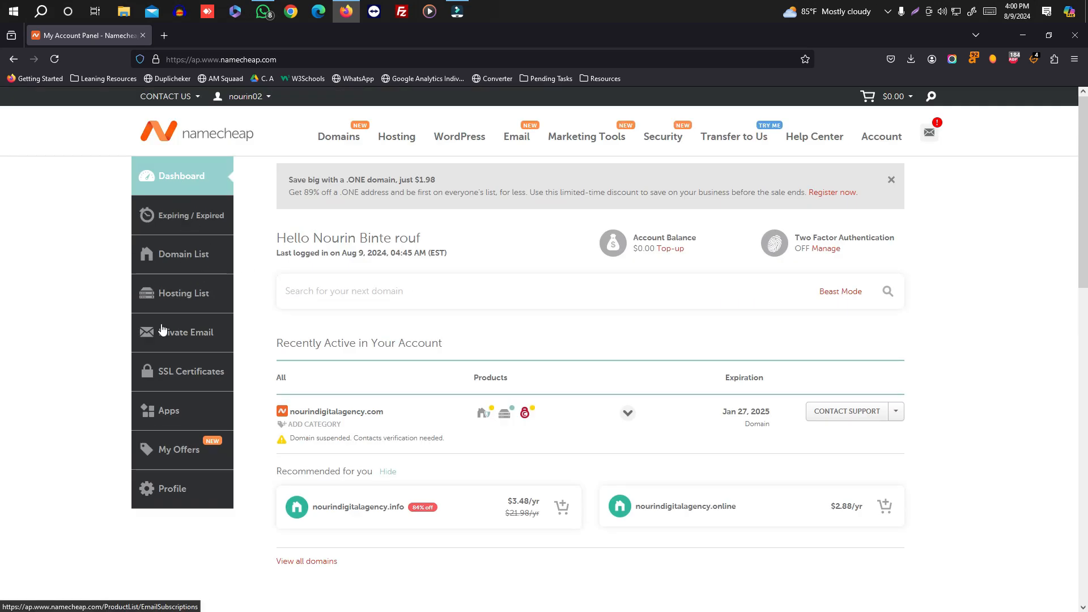
pyautogui.click(171, 300)
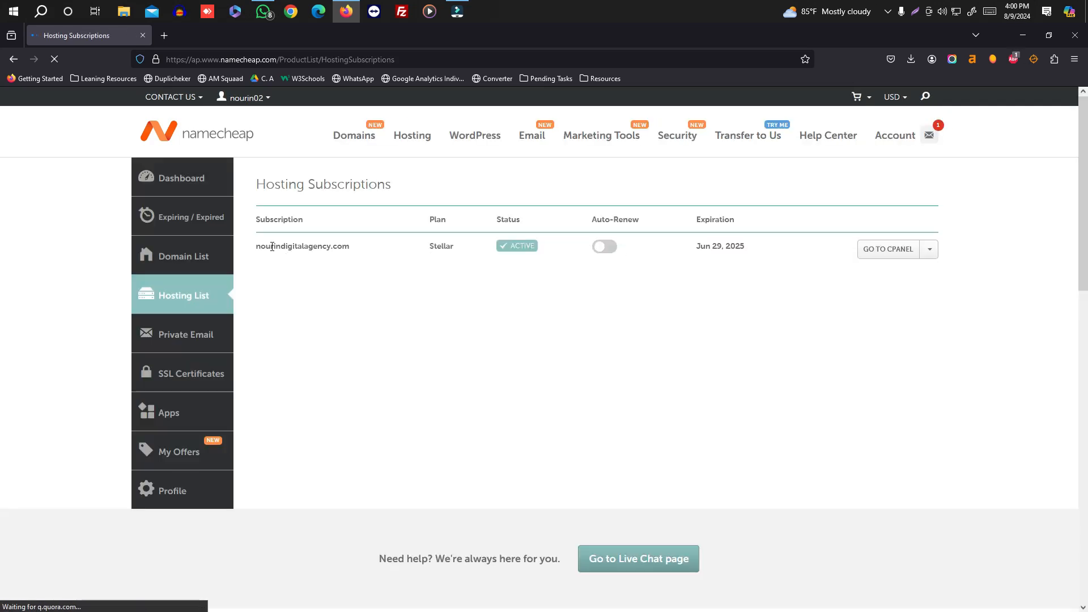
# - Review the Stellar hosting plan and its Jun 29, 2025 expiration date
pyautogui.doubleClick(439, 249)
pyautogui.click(445, 261)
pyautogui.moveTo(692, 246); pyautogui.dragTo(747, 248)
pyautogui.click(724, 267)
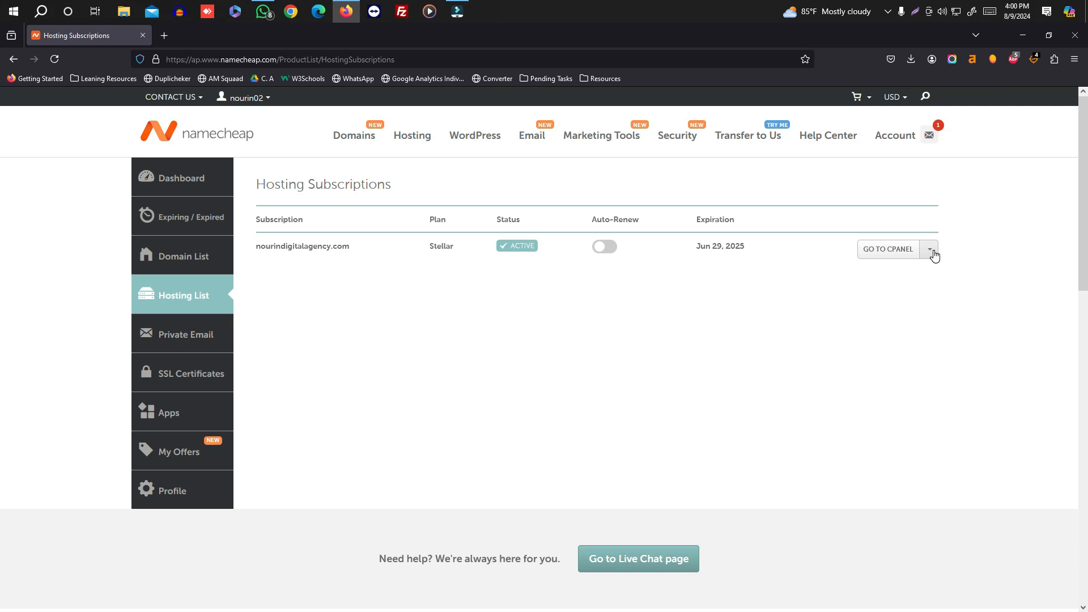
# - Find nourindigitalagency.com in the Domain List and open its management page
pyautogui.click(185, 264)
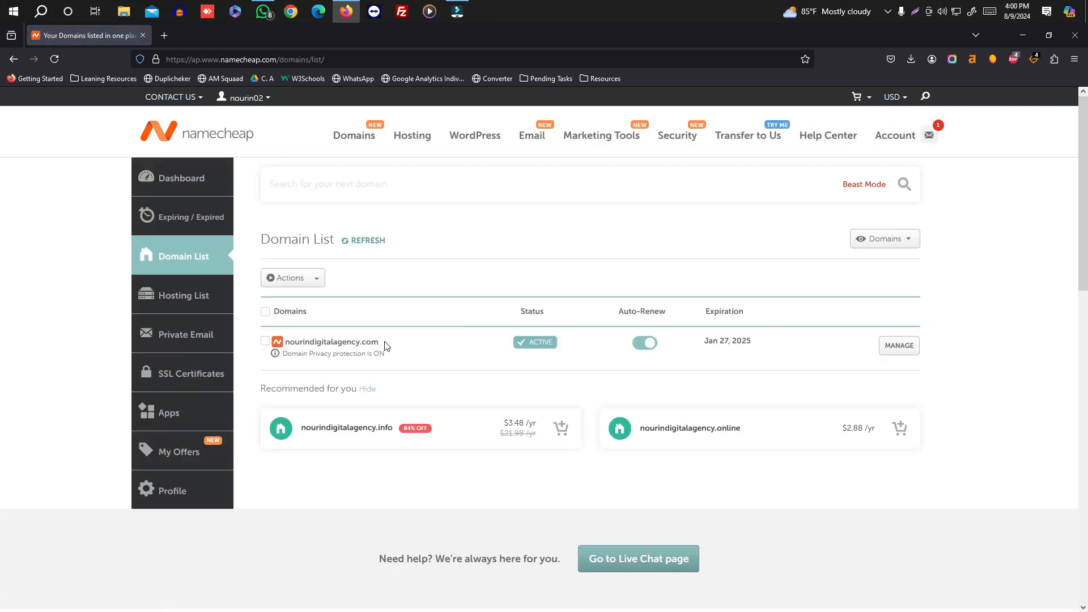
pyautogui.moveTo(384, 345); pyautogui.dragTo(287, 347)
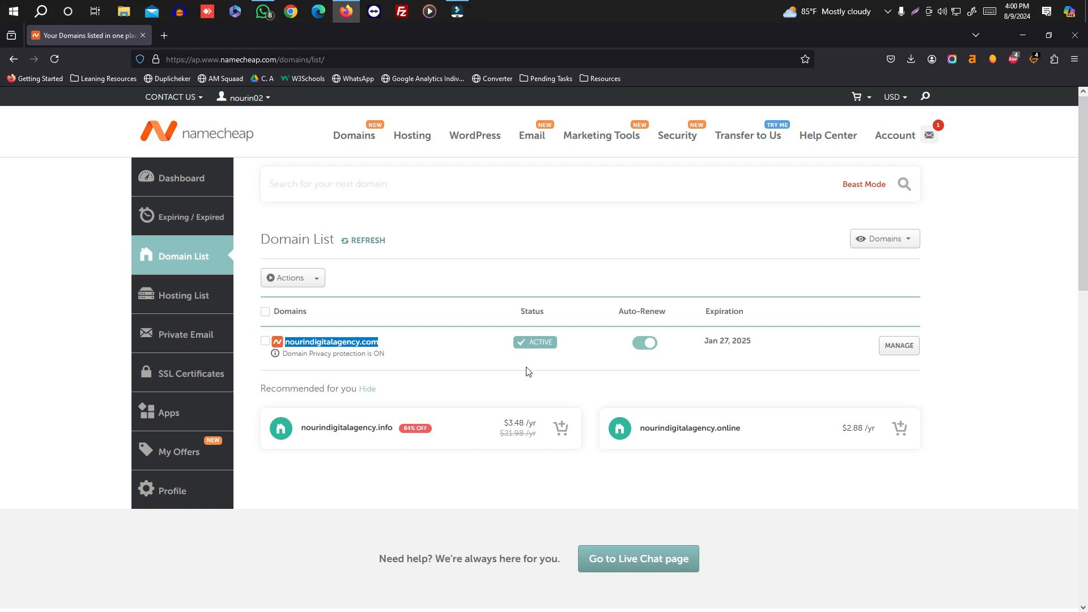
pyautogui.click(464, 383)
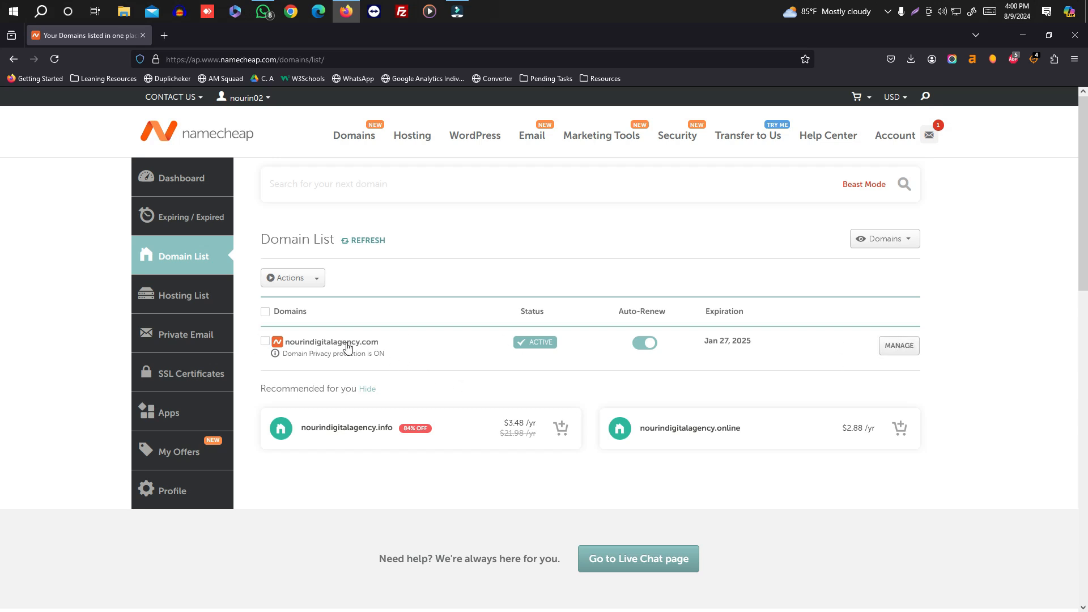
pyautogui.click(900, 345)
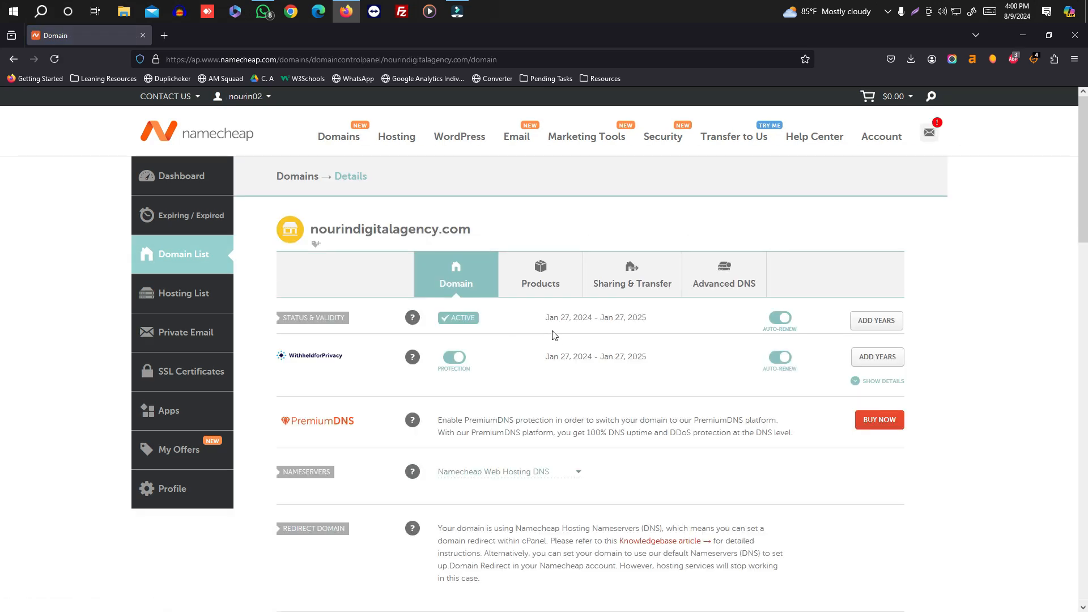
# - Inspect the Nameservers options, keeping Namecheap Web Hosting DNS selected
pyautogui.scroll(-1, 549, 338)
pyautogui.doubleClick(309, 418)
pyautogui.click(365, 415)
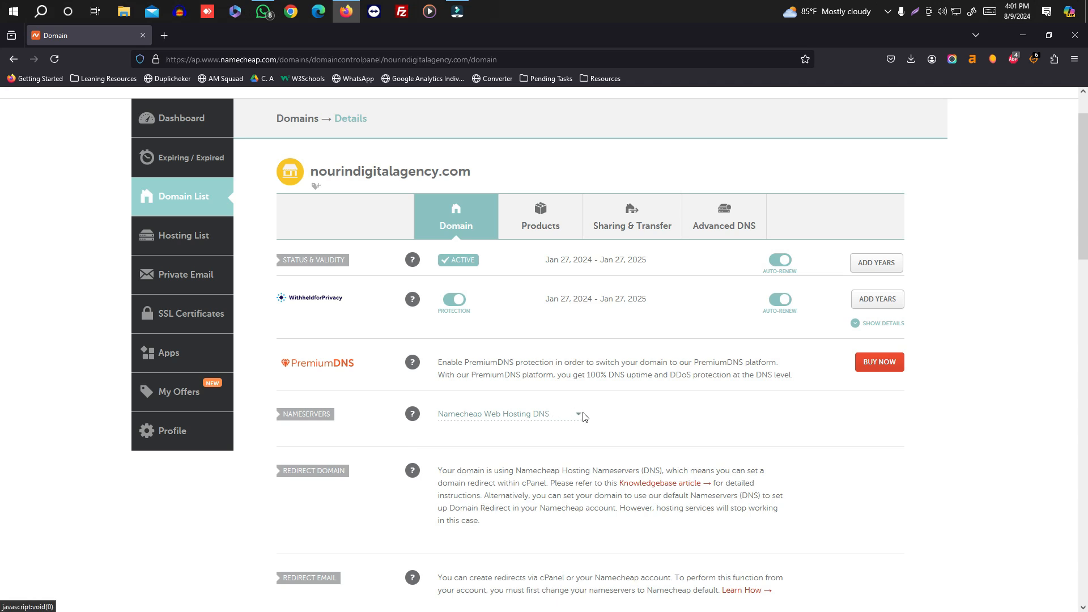
pyautogui.click(578, 416)
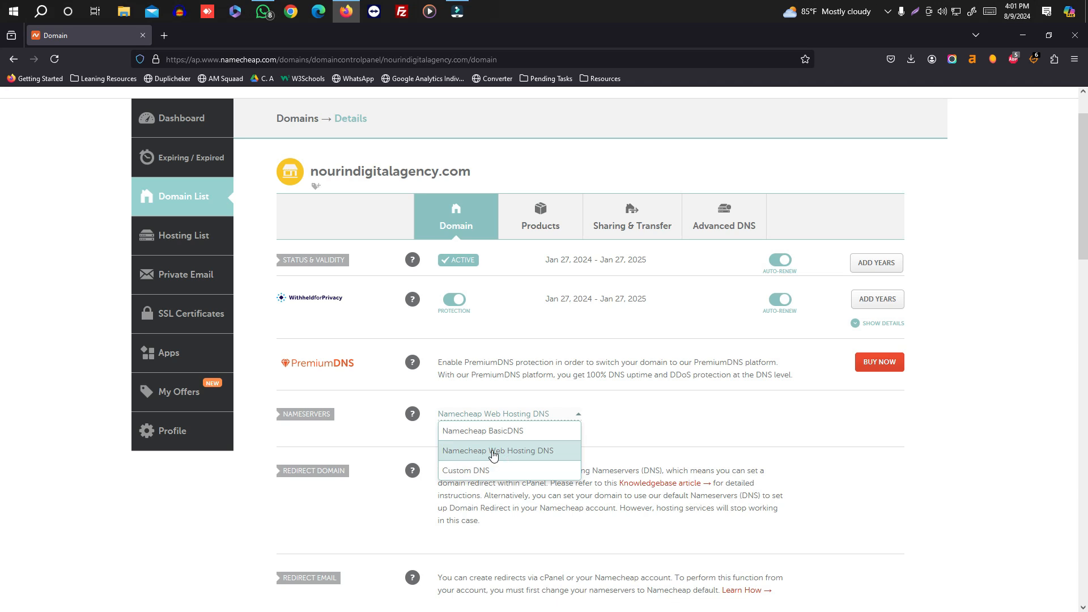
pyautogui.click(512, 461)
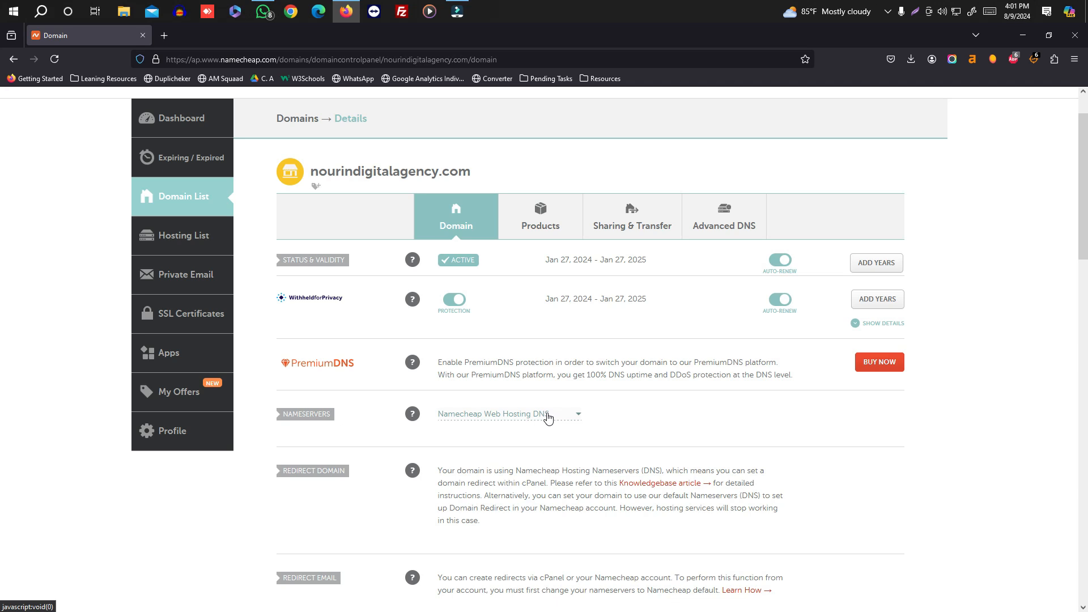
# - Try switching the nameservers to Custom DNS and look at its entry fields
pyautogui.click(547, 415)
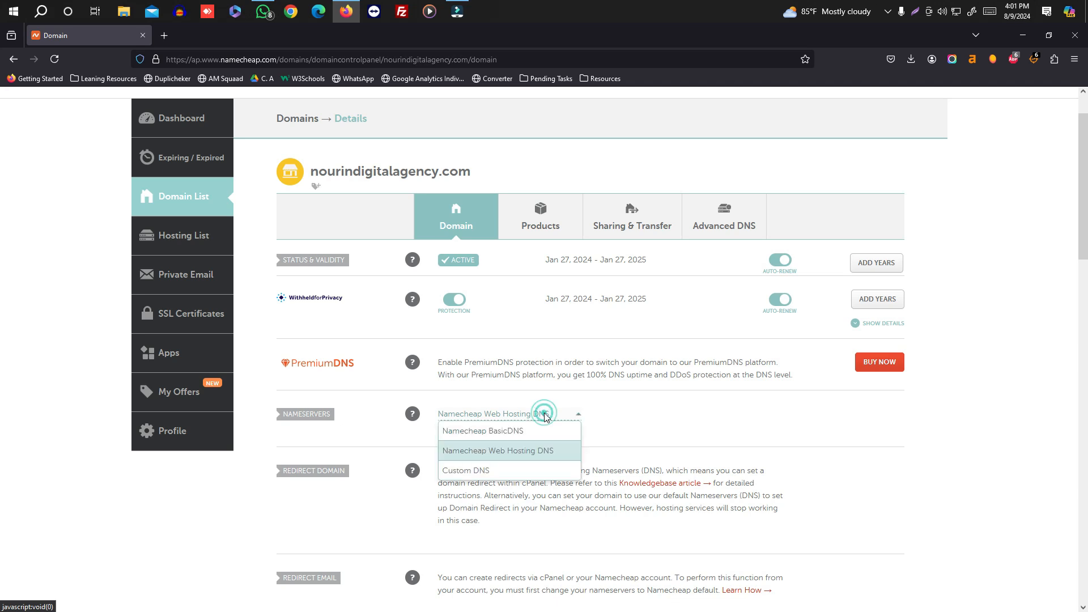
pyautogui.click(467, 470)
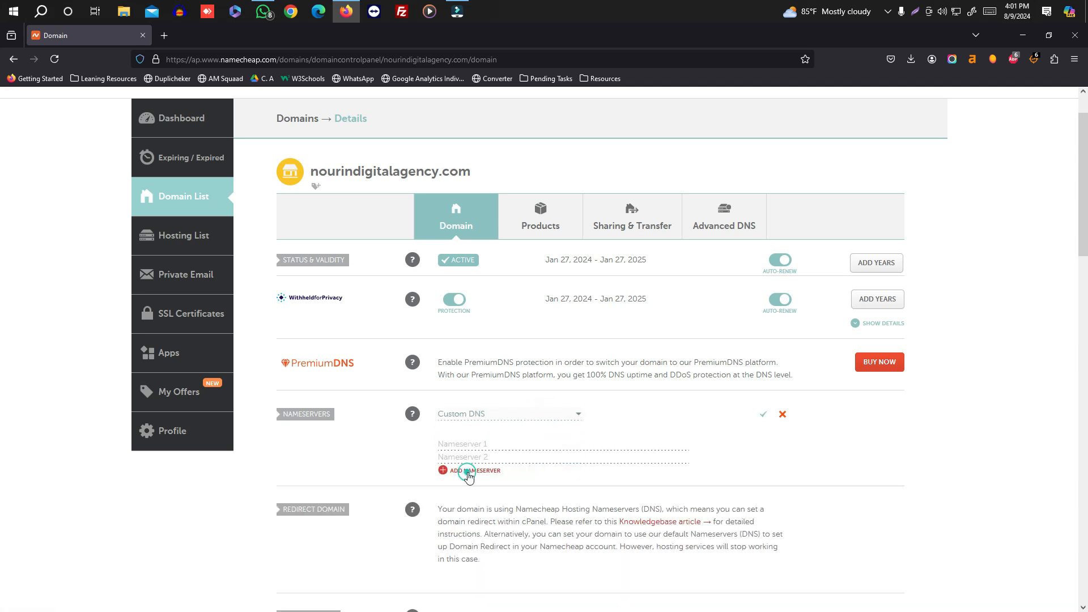
pyautogui.click(490, 443)
pyautogui.click(478, 457)
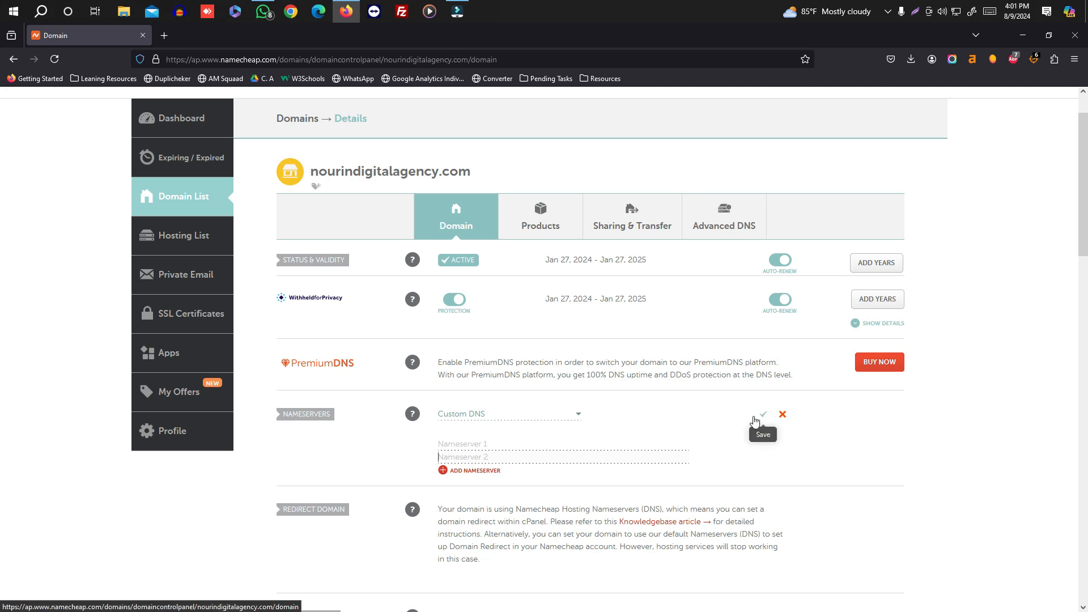
pyautogui.tripleClick(348, 179)
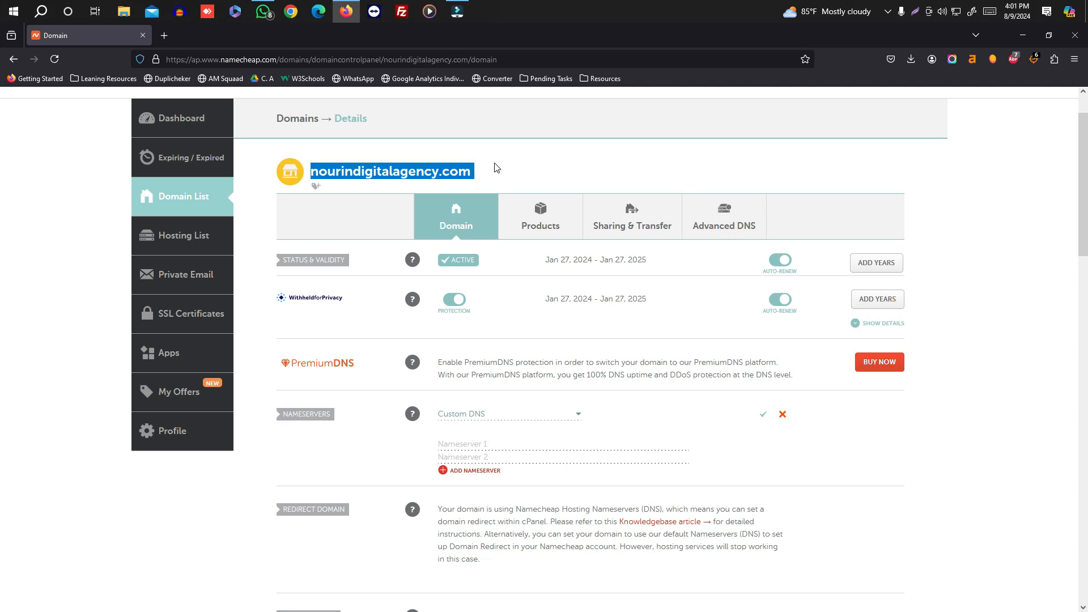
# - Revert to Namecheap Web Hosting DNS, save, and review the 48-hour update notice
pyautogui.click(558, 414)
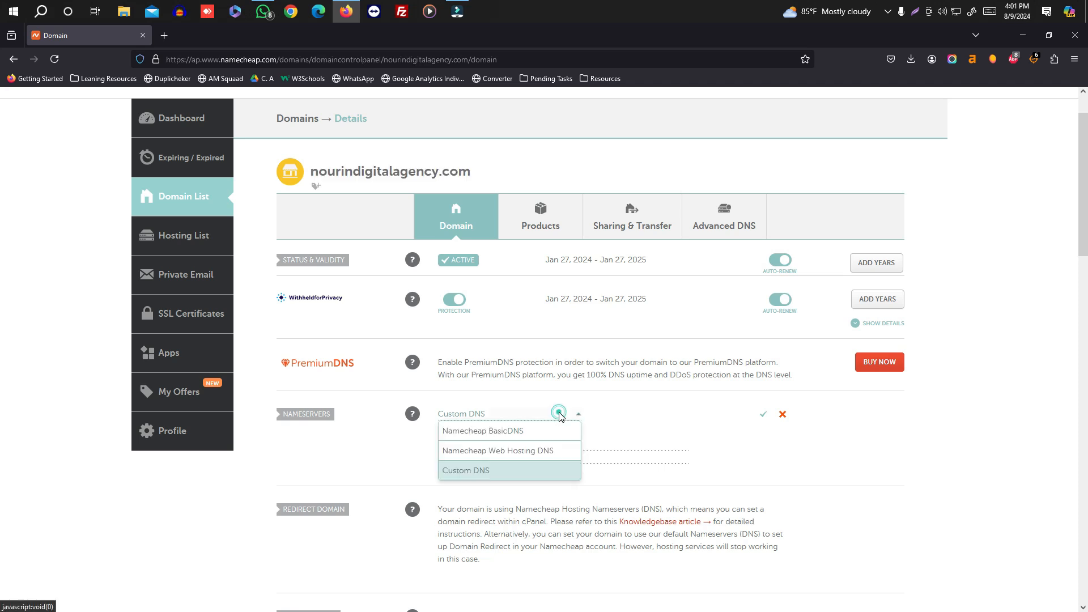
pyautogui.click(486, 456)
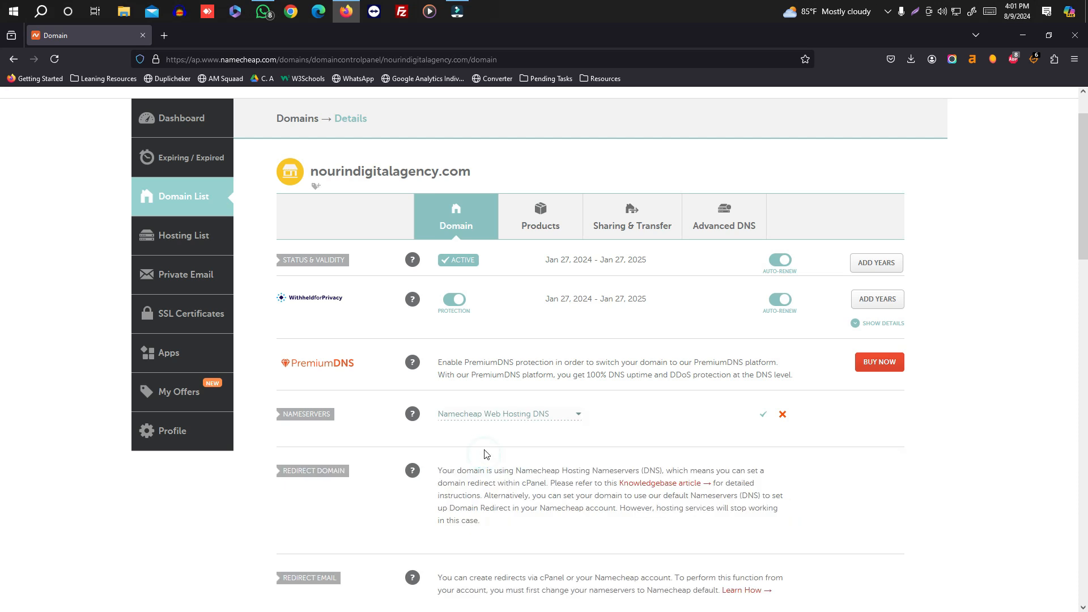
pyautogui.click(764, 417)
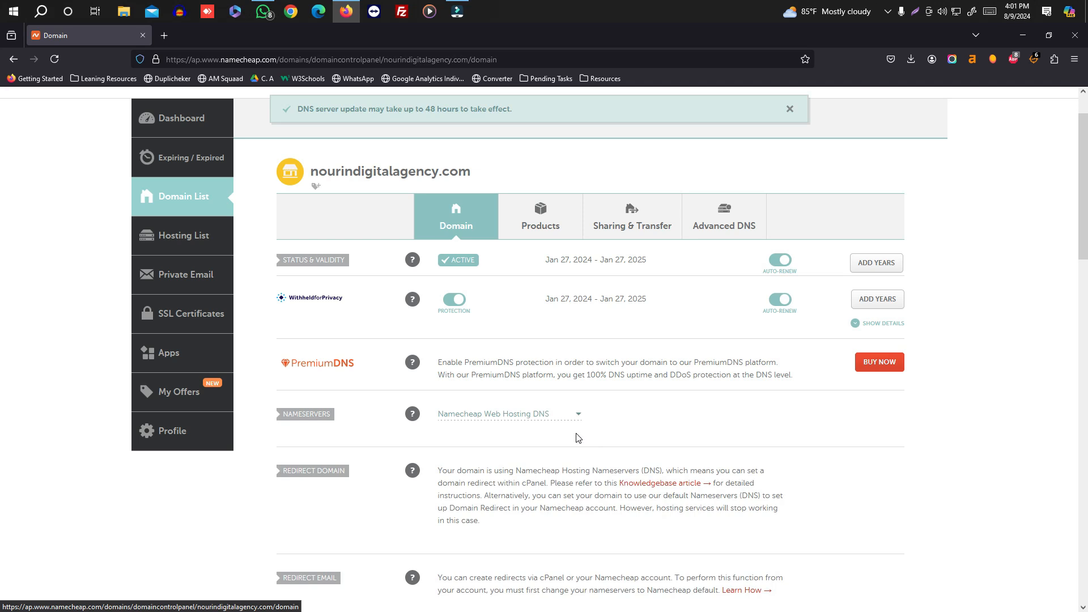
pyautogui.tripleClick(455, 107)
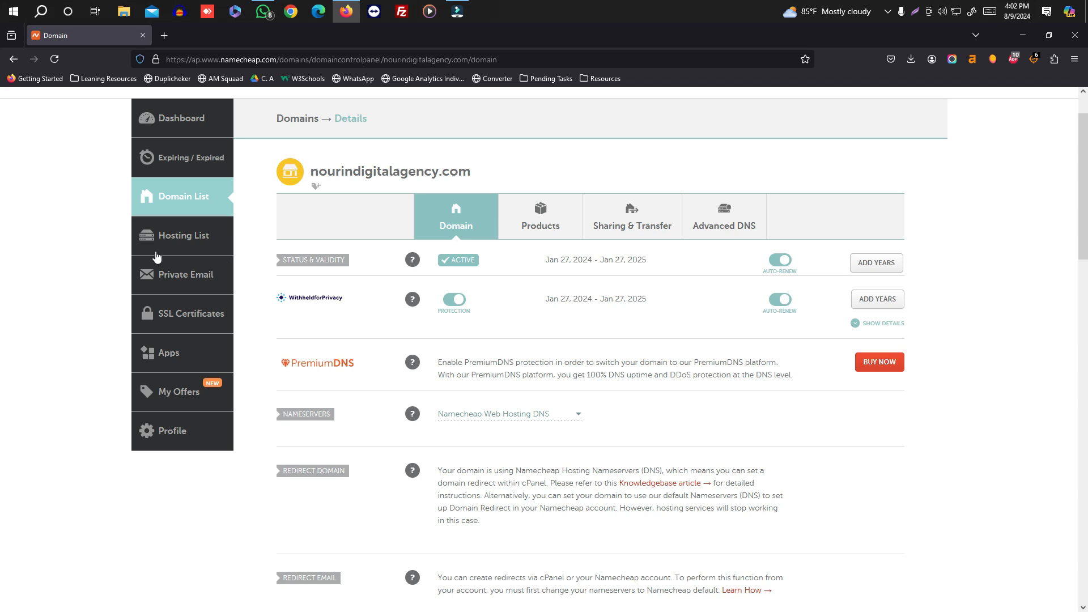
# - Open the hosting account's cPanel in a new tab from the Hosting List
pyautogui.click(183, 238)
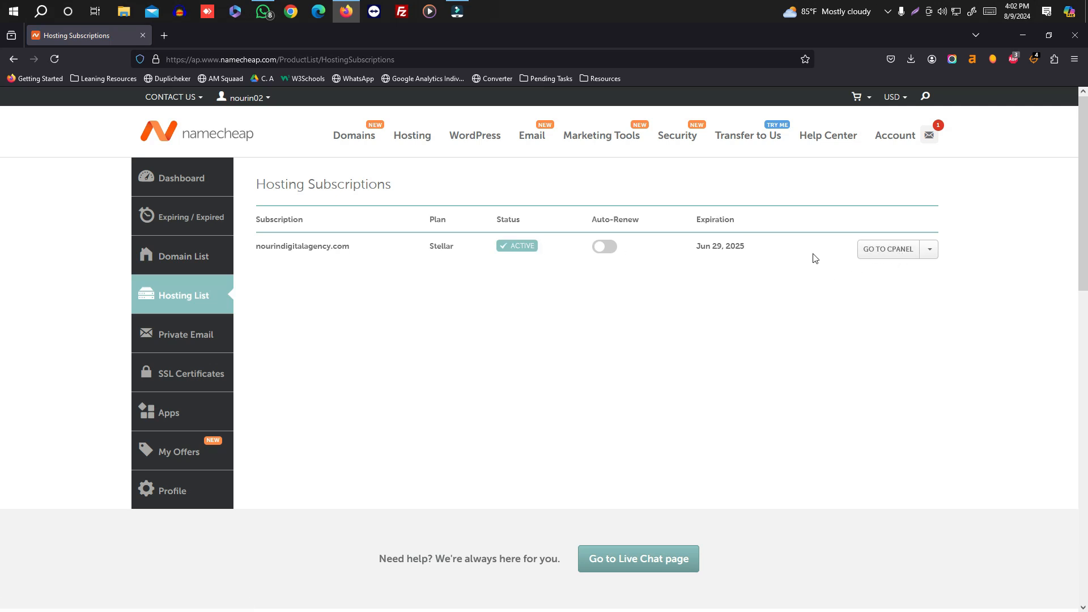
pyautogui.middleClick(893, 255)
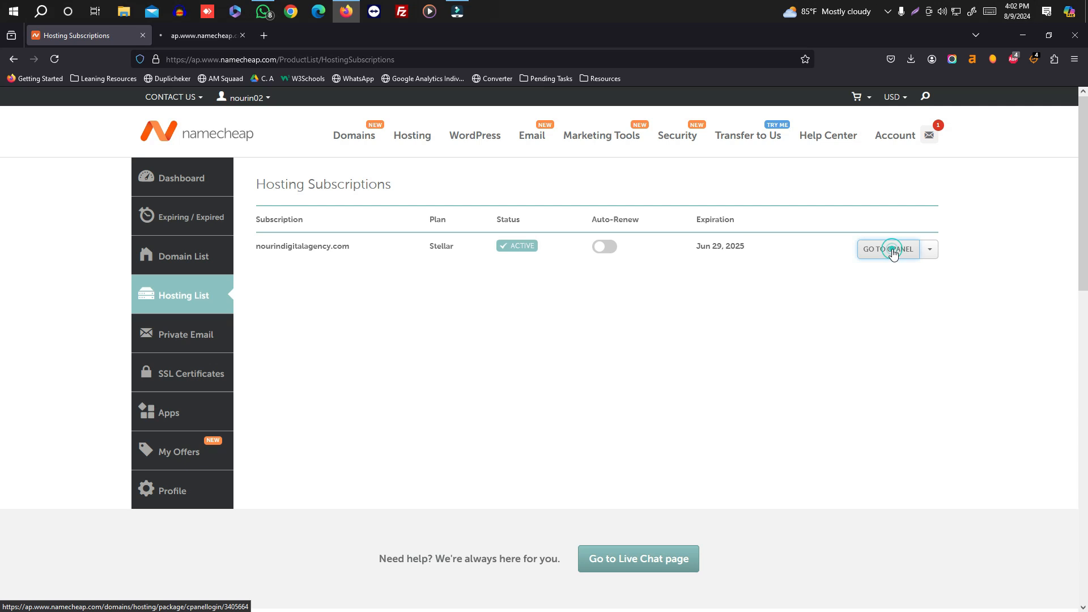
pyautogui.click(223, 38)
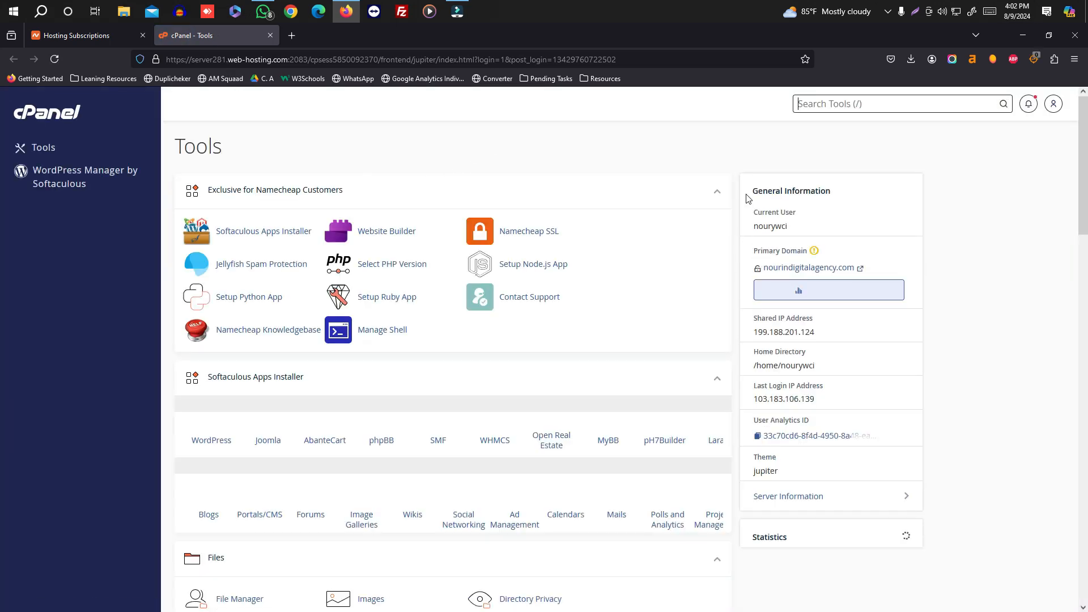
pyautogui.scroll(-7, 739, 215)
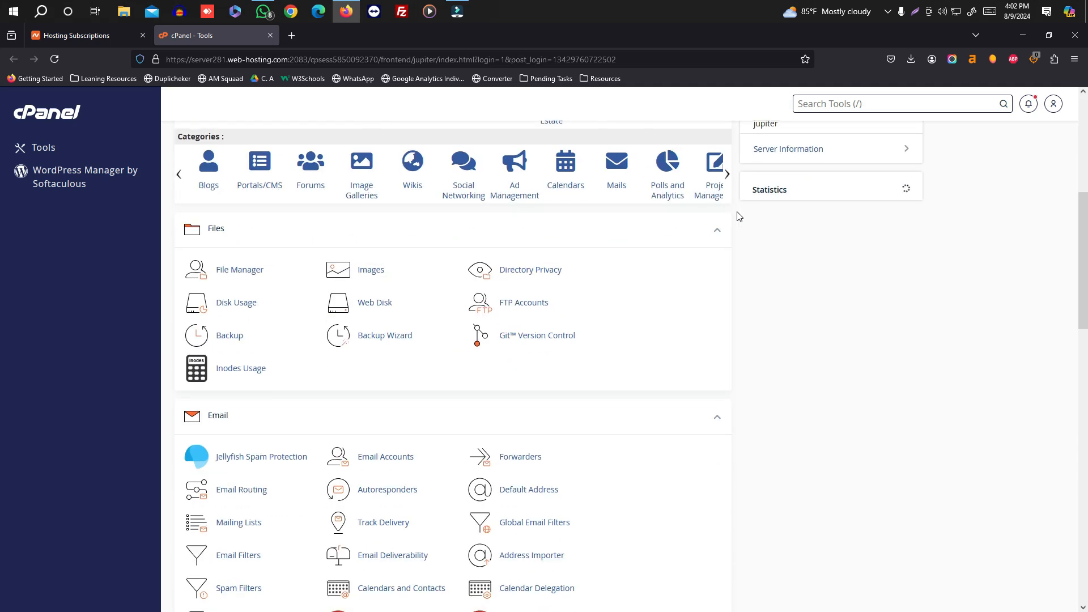
pyautogui.scroll(7, 738, 216)
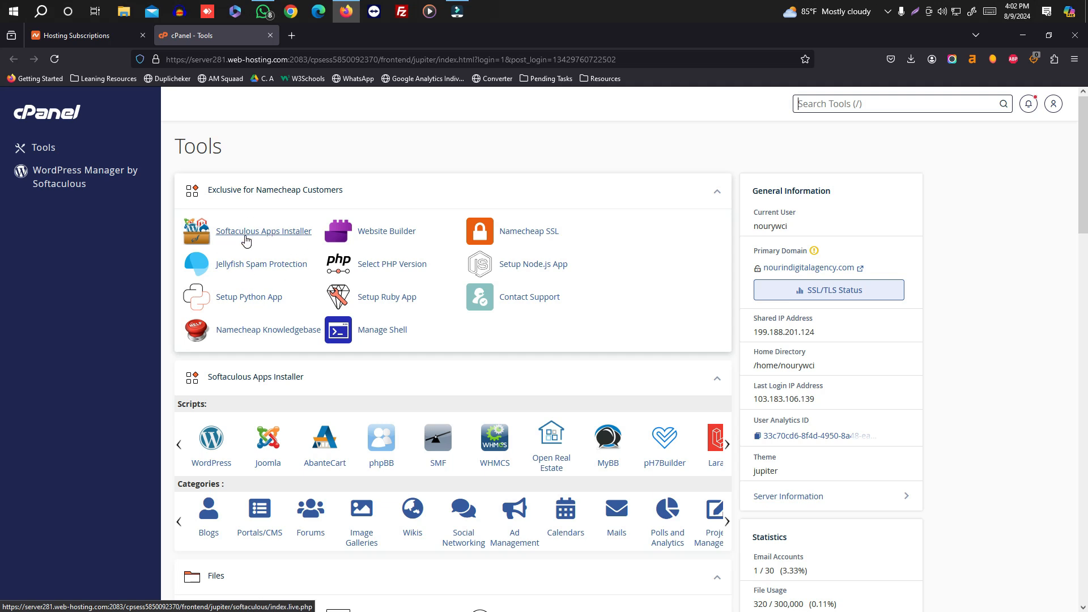
# - Open Softaculous, select WordPress, and scroll its Overview to the install option
pyautogui.click(245, 236)
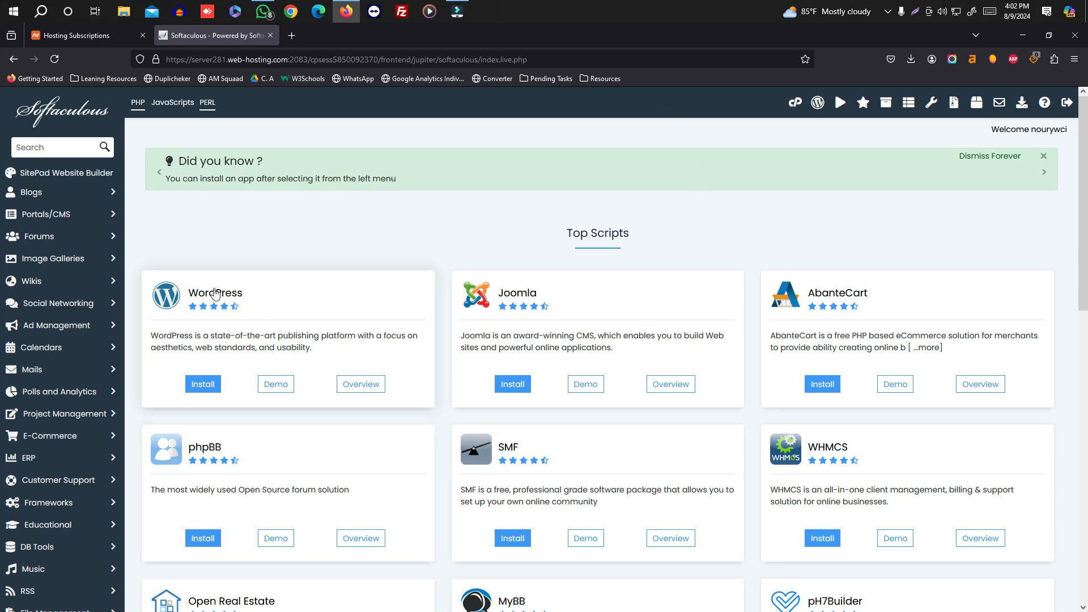
pyautogui.click(222, 295)
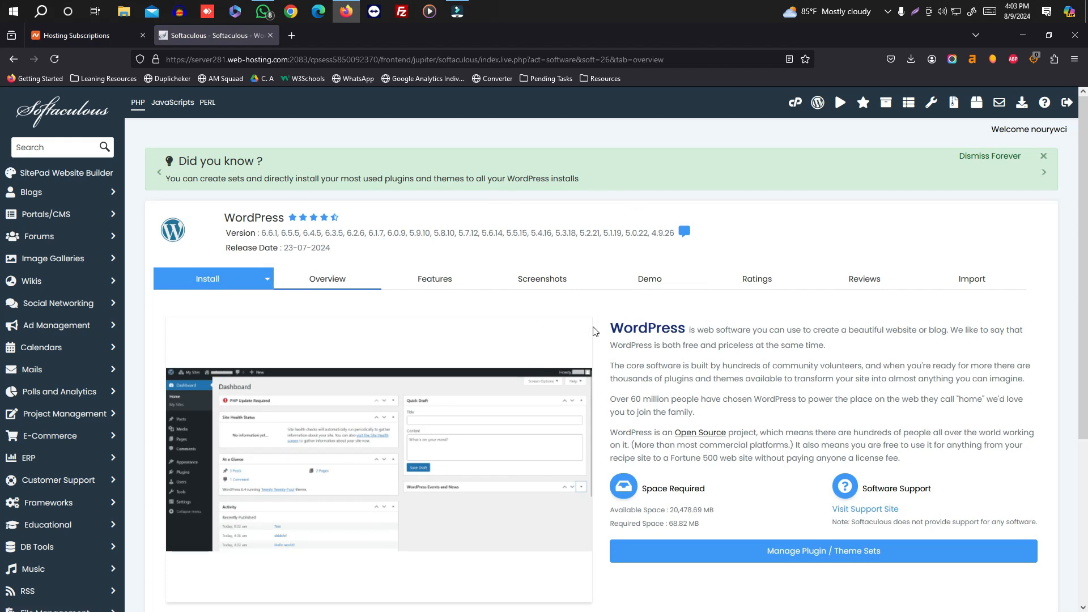
pyautogui.scroll(-3, 613, 336)
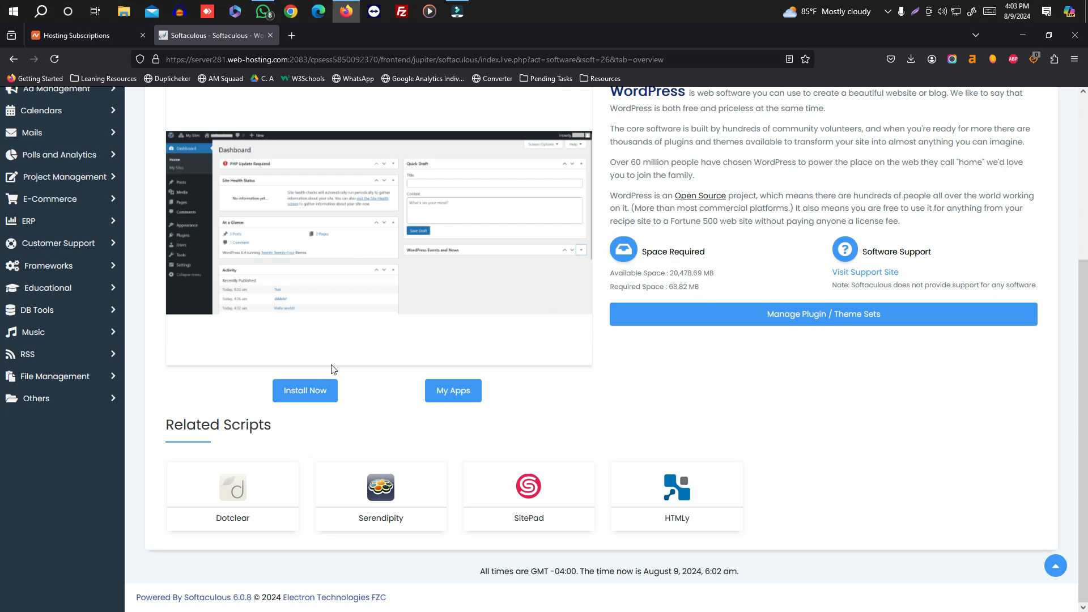
pyautogui.click(308, 400)
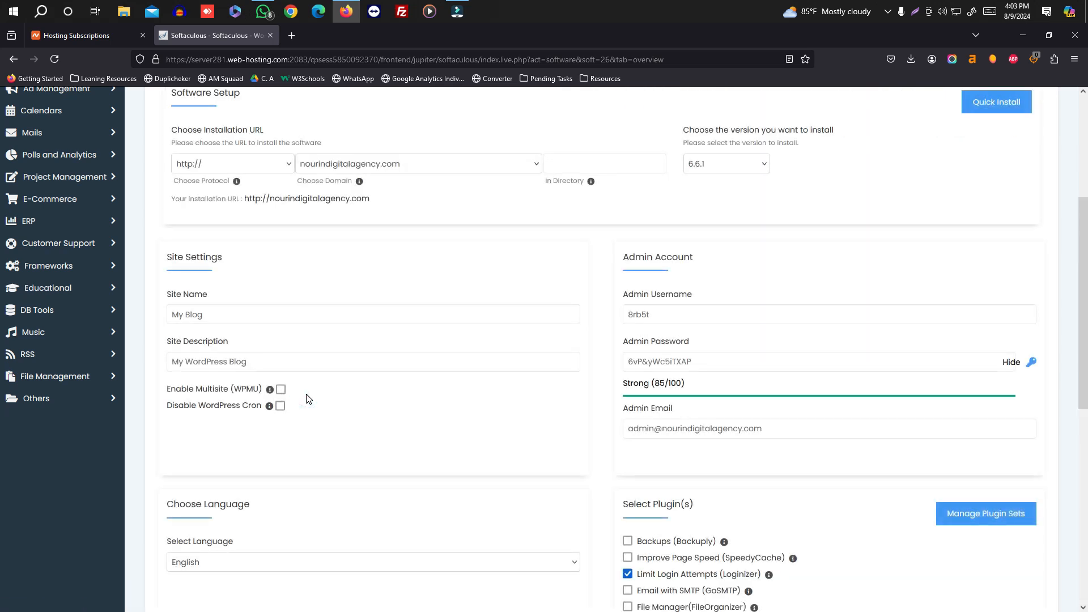
pyautogui.scroll(3, 368, 357)
pyautogui.scroll(2, 412, 350)
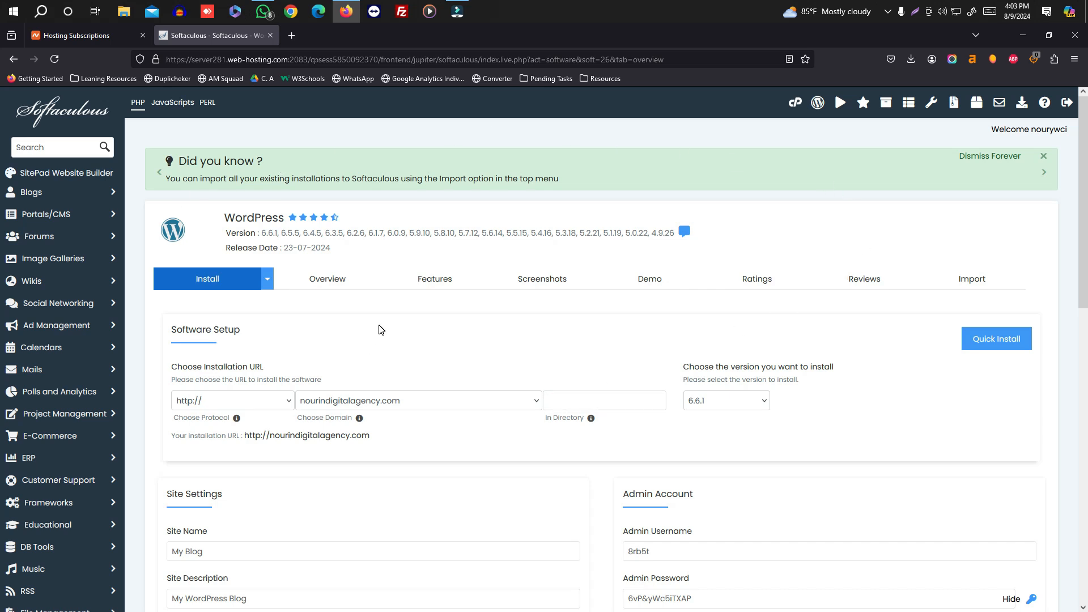
pyautogui.scroll(-1, 380, 330)
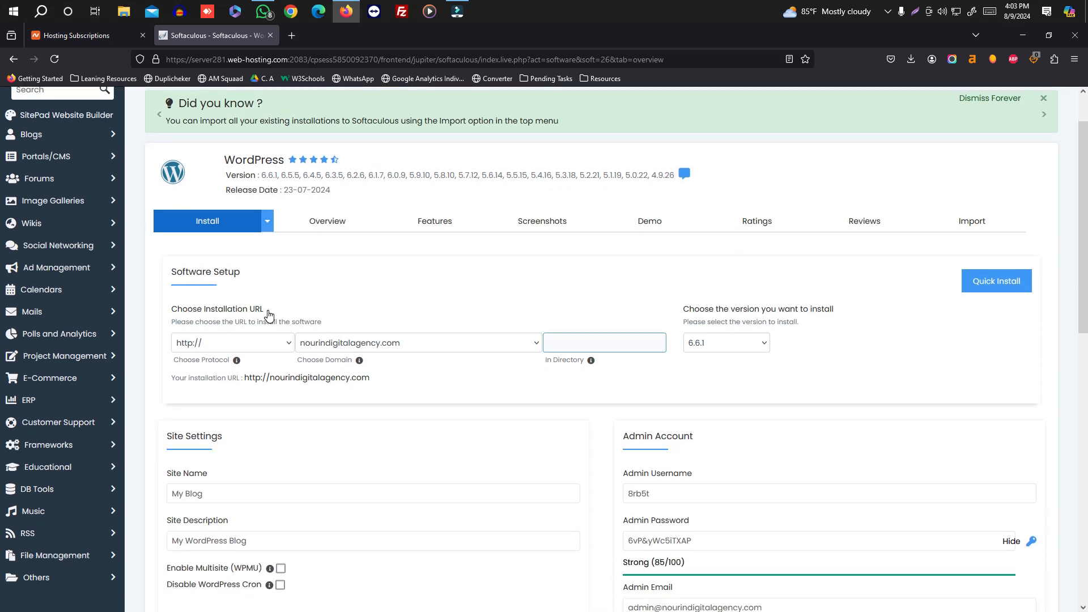
pyautogui.click(286, 342)
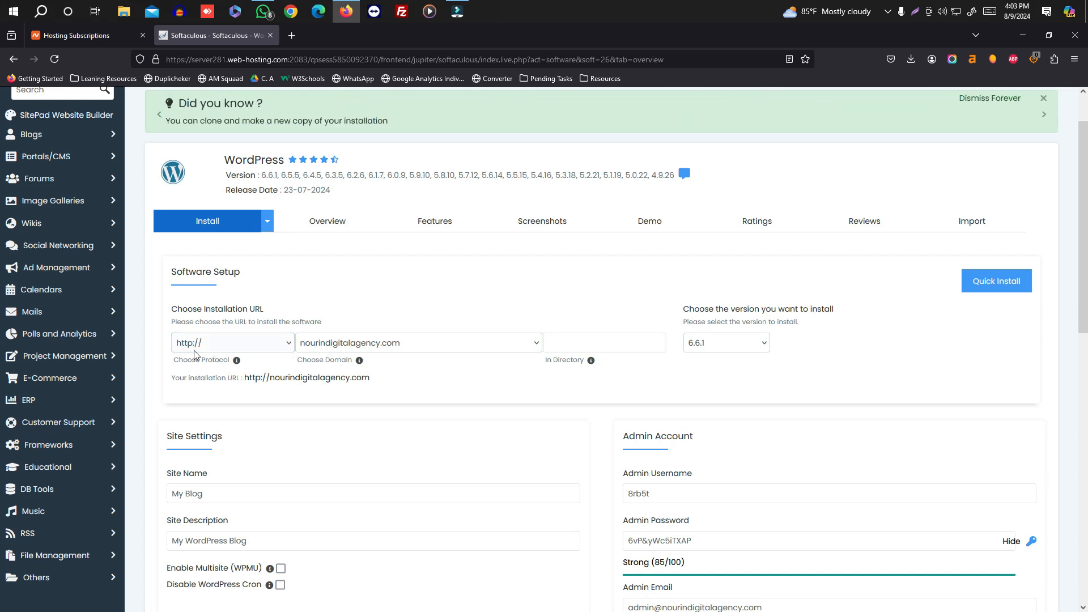
pyautogui.click(224, 346)
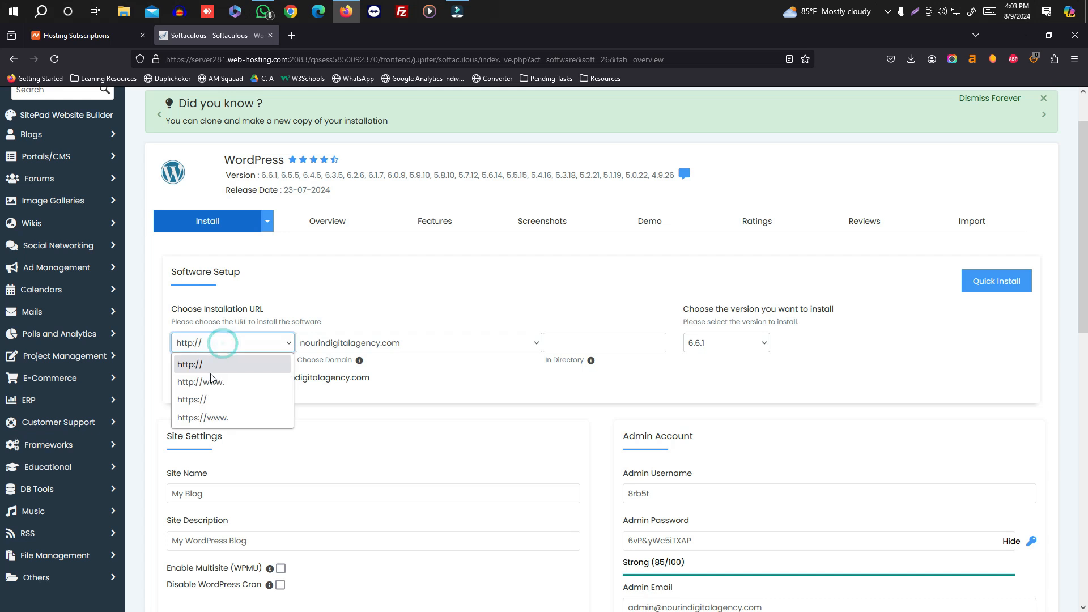
pyautogui.click(206, 400)
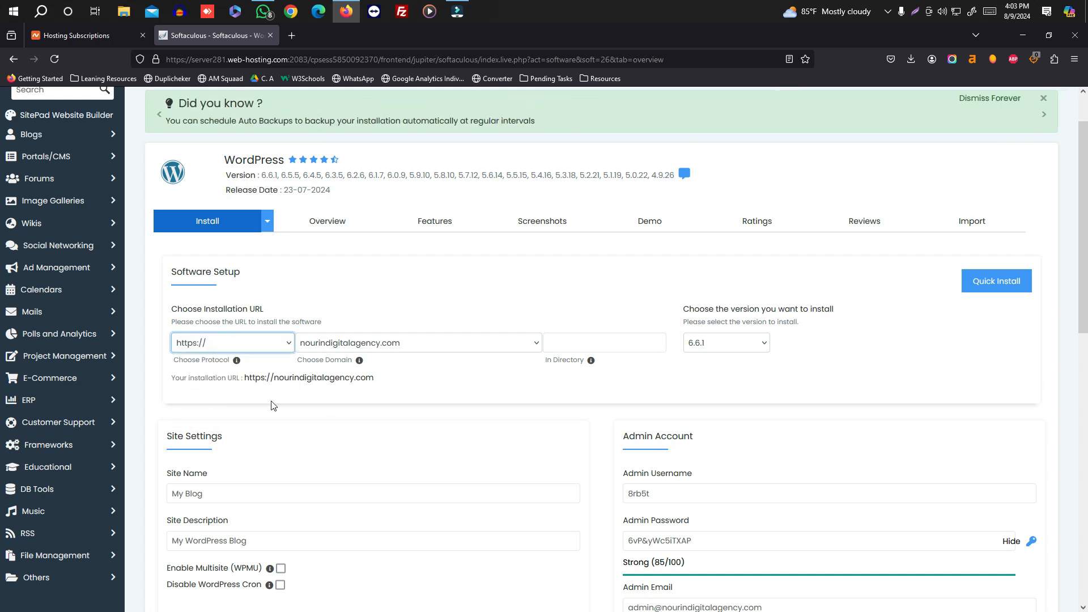
pyautogui.click(284, 343)
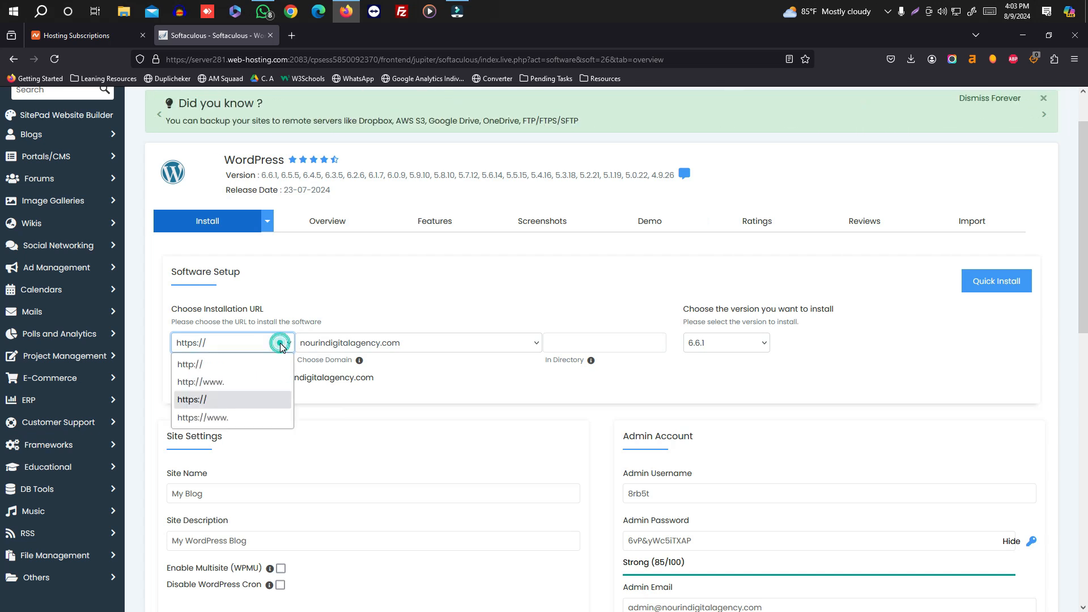
pyautogui.click(229, 400)
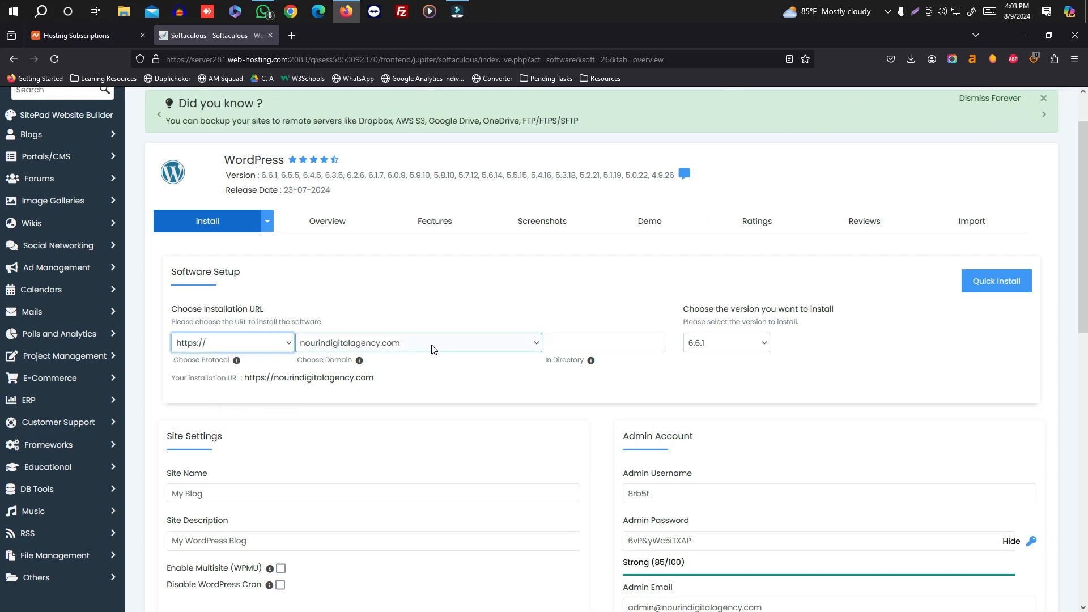
# - Choose nourindigitalagency.com as the domain and note the missing SSL certificate warning
pyautogui.click(418, 344)
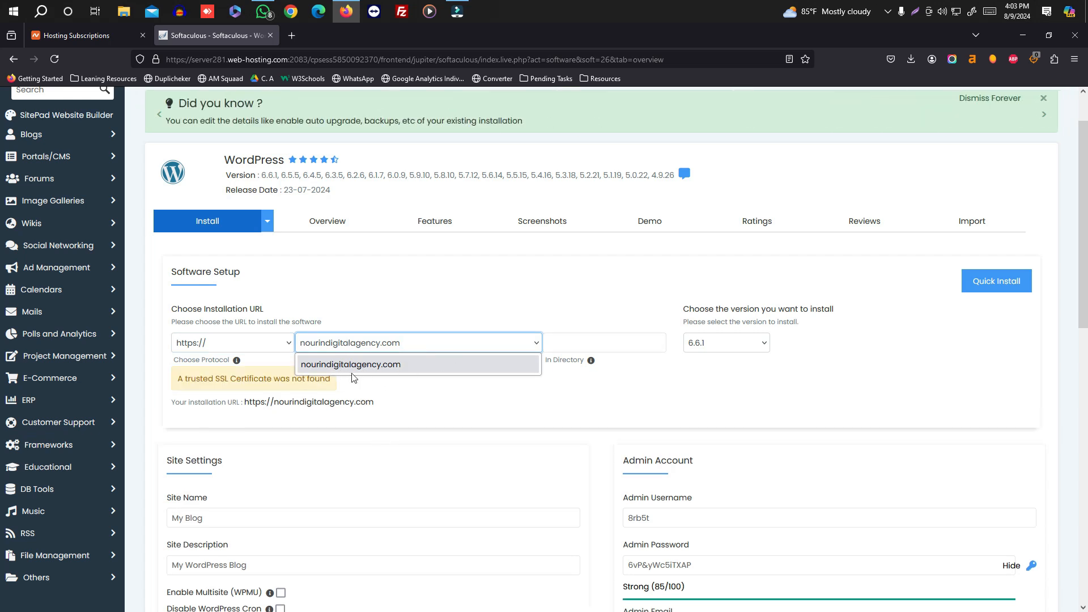
pyautogui.click(418, 366)
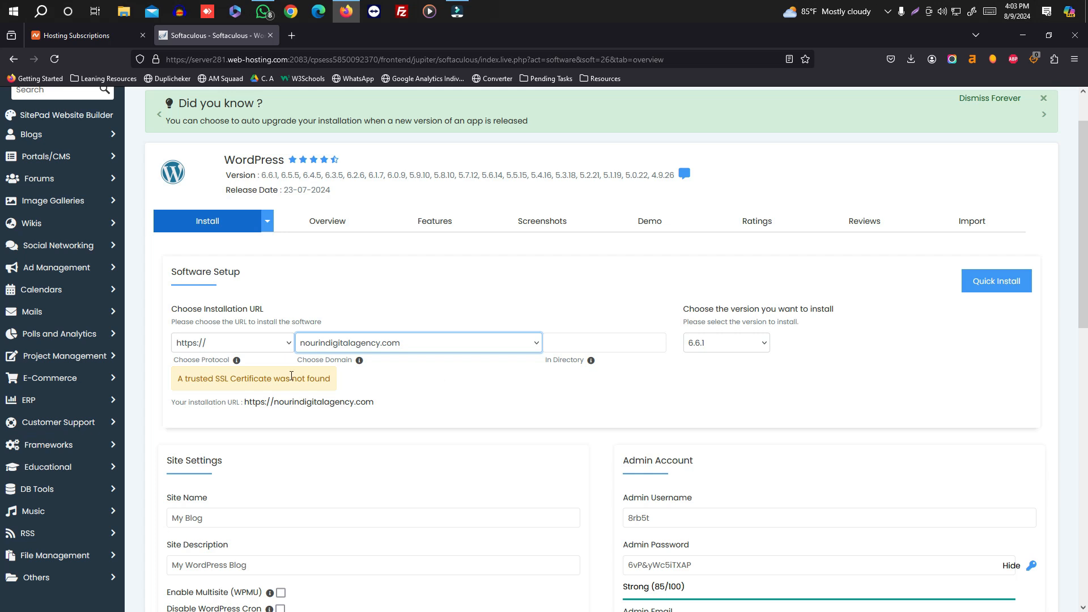
pyautogui.moveTo(179, 385); pyautogui.dragTo(342, 386)
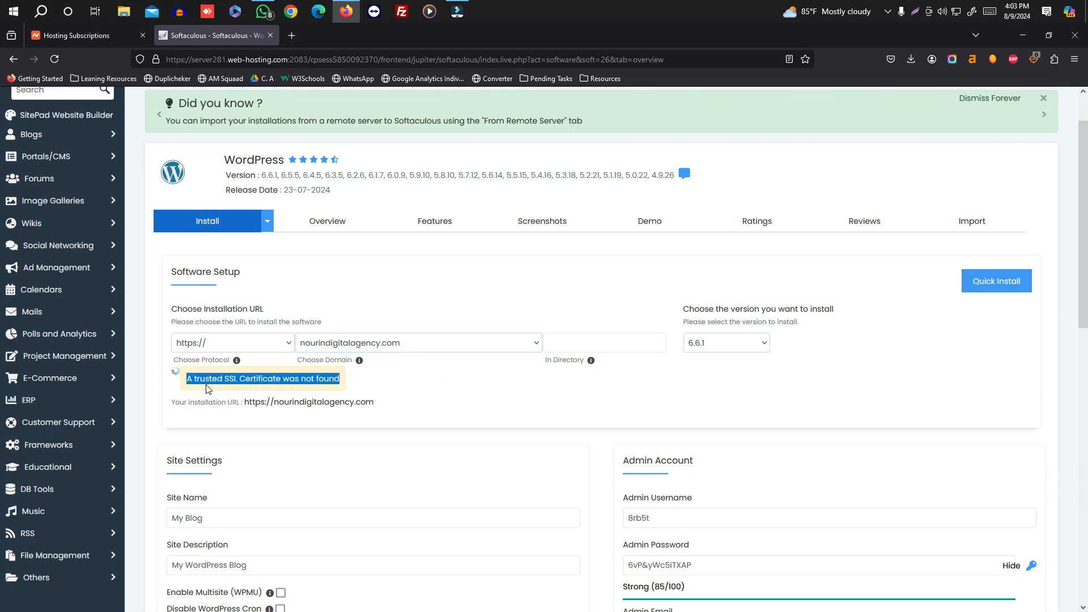
pyautogui.click(340, 381)
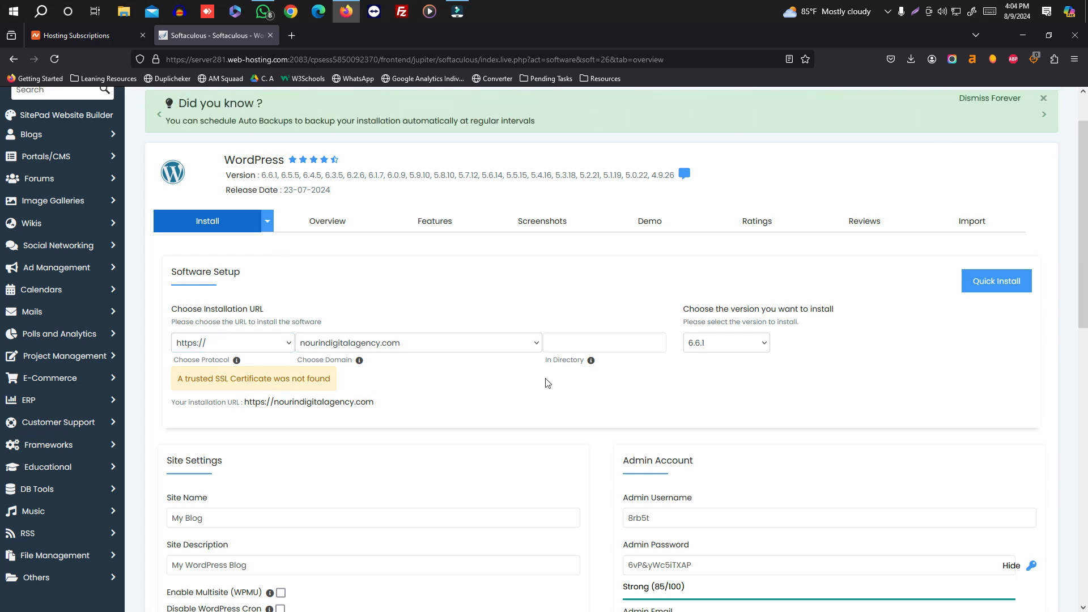
# - Review the Site Name and Site Description fields in Site Settings
pyautogui.scroll(-3, 616, 406)
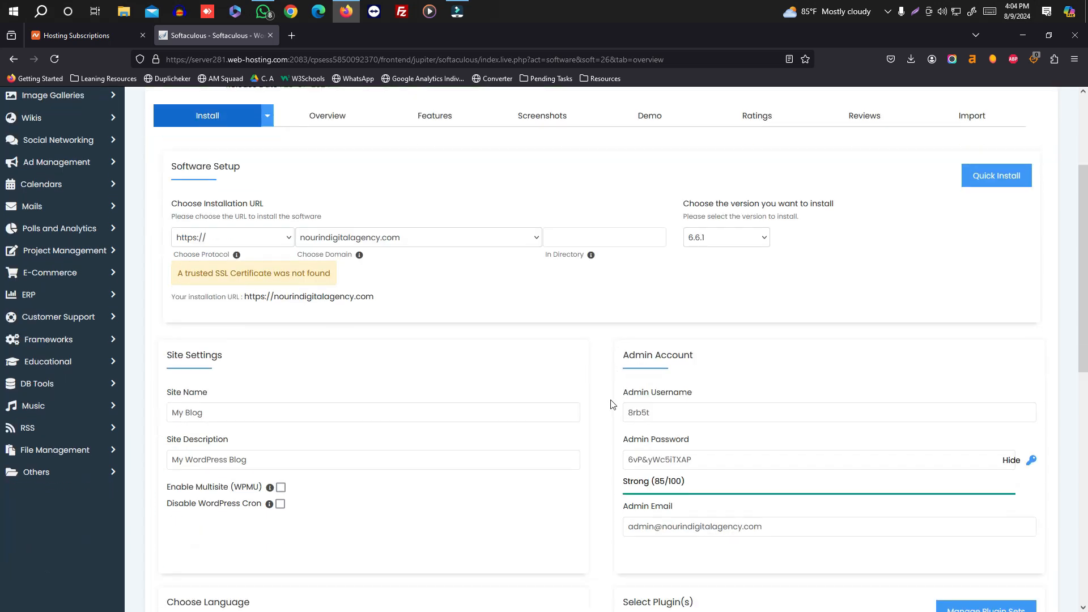
pyautogui.doubleClick(171, 321)
pyautogui.moveTo(214, 319); pyautogui.dragTo(166, 326)
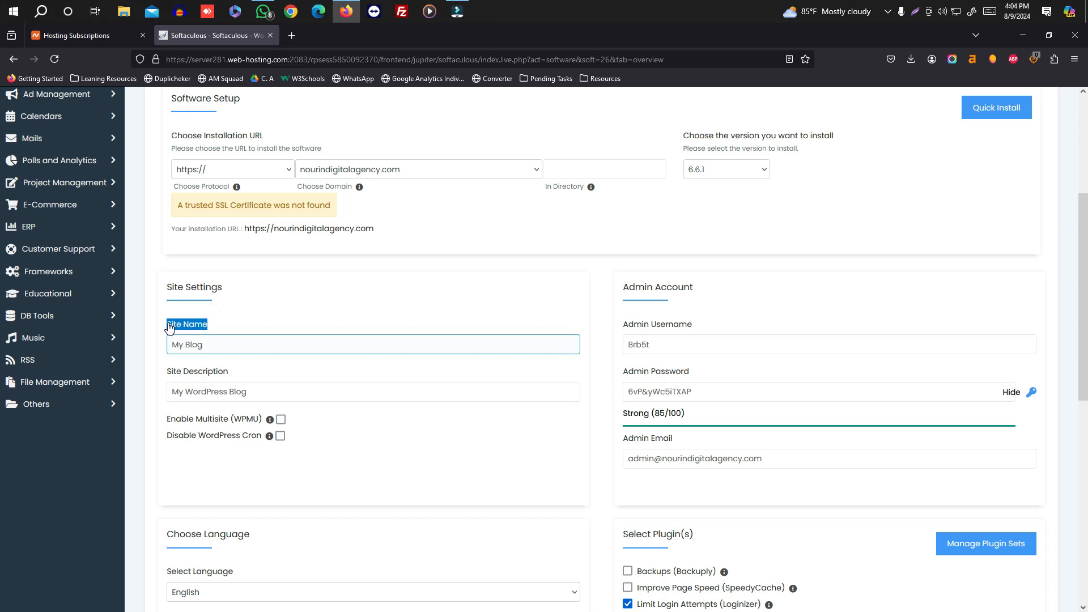
pyautogui.click(244, 326)
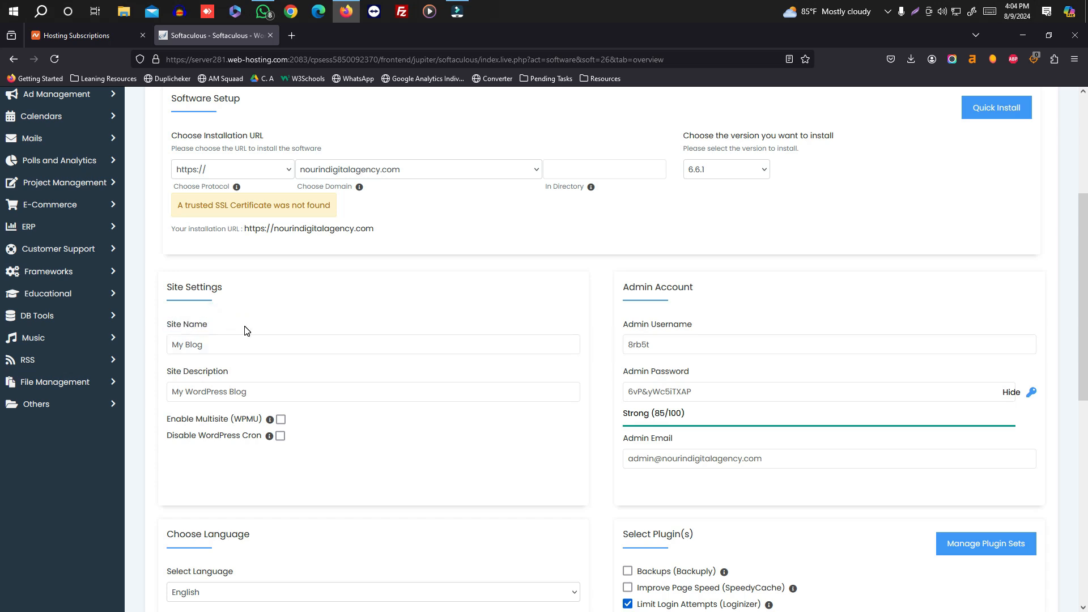
pyautogui.click(193, 379)
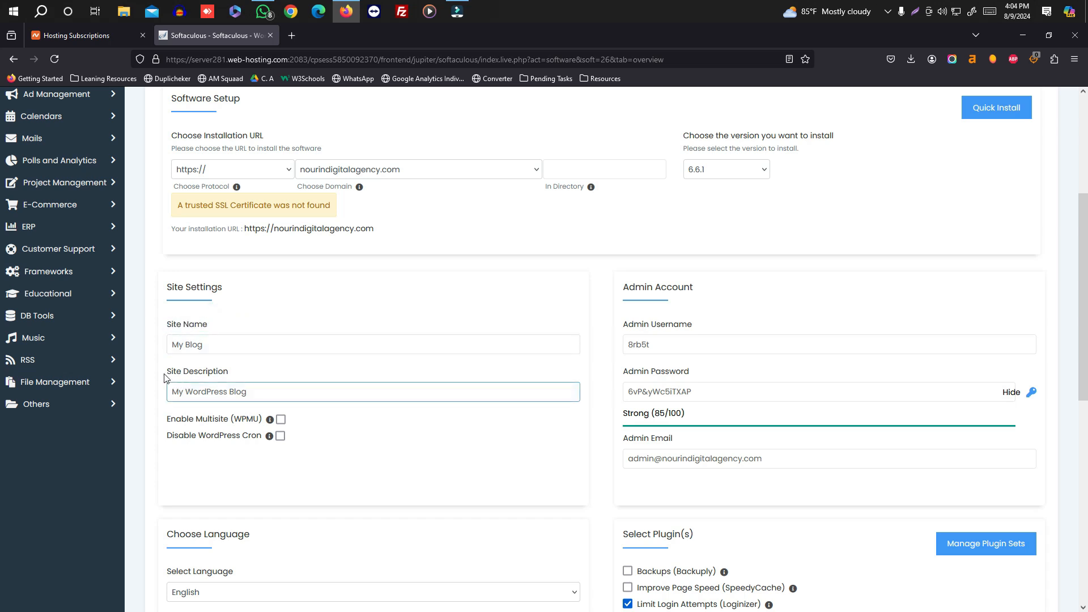
pyautogui.moveTo(164, 373); pyautogui.dragTo(262, 374)
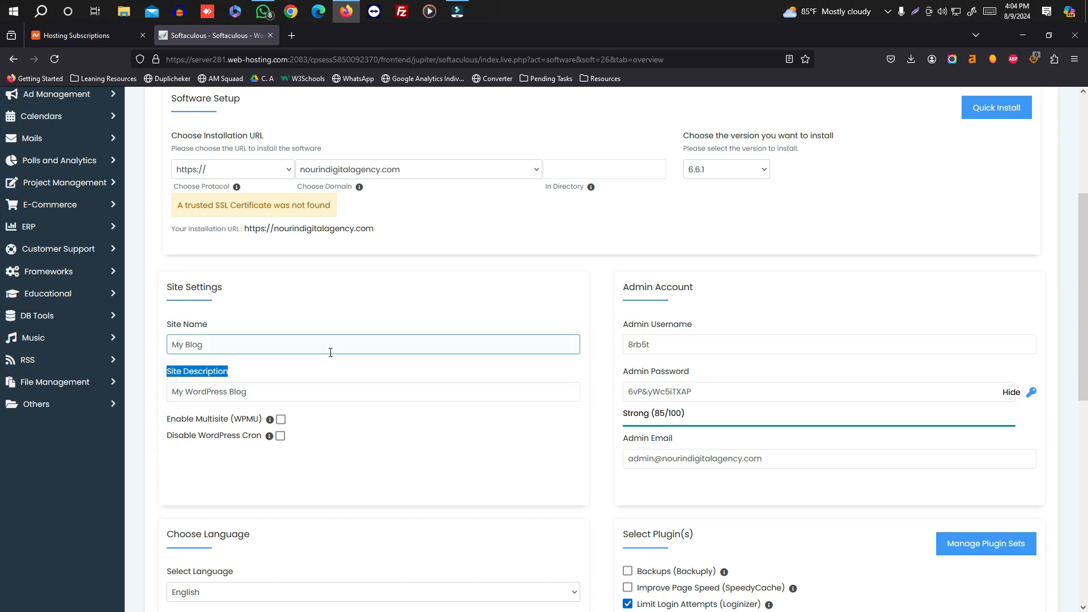
# - Replace the default admin username with a custom one
pyautogui.click(383, 357)
pyautogui.doubleClick(662, 346)
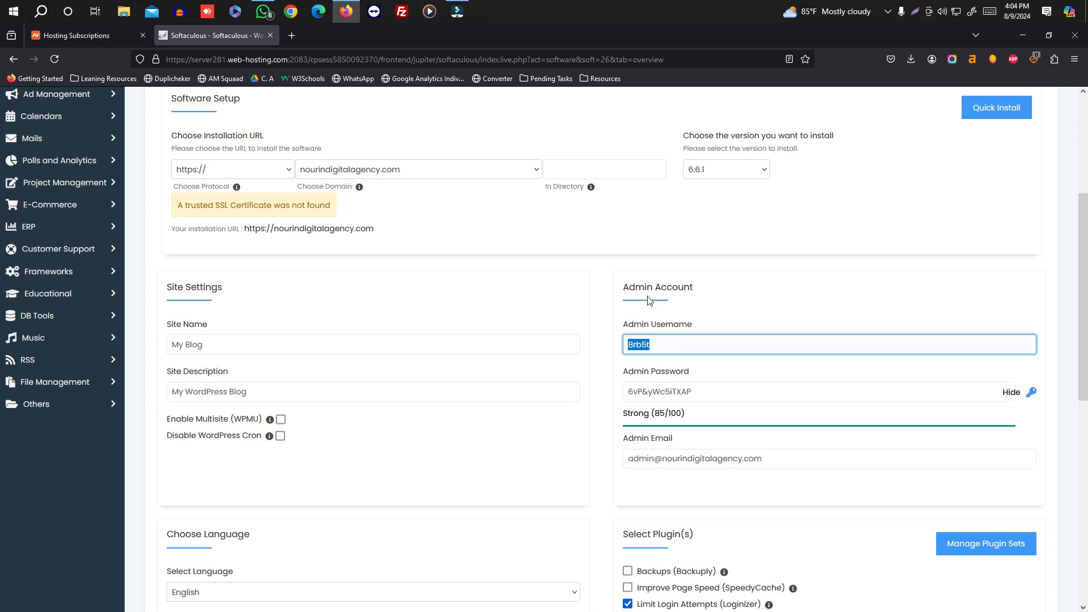
pyautogui.moveTo(618, 292); pyautogui.dragTo(696, 292)
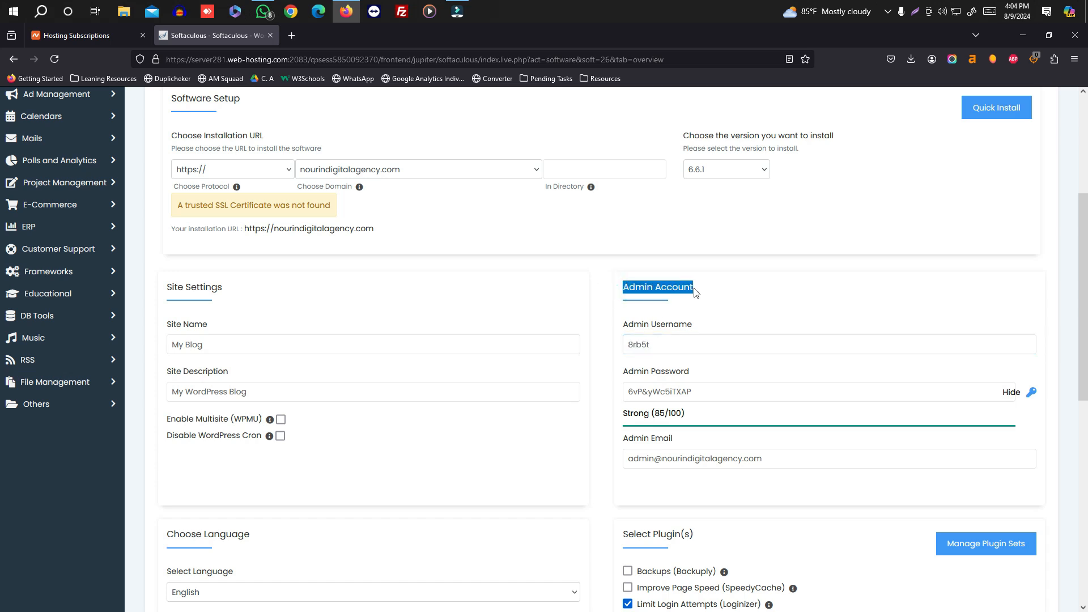
pyautogui.click(729, 286)
pyautogui.click(693, 341)
pyautogui.doubleClick(692, 338)
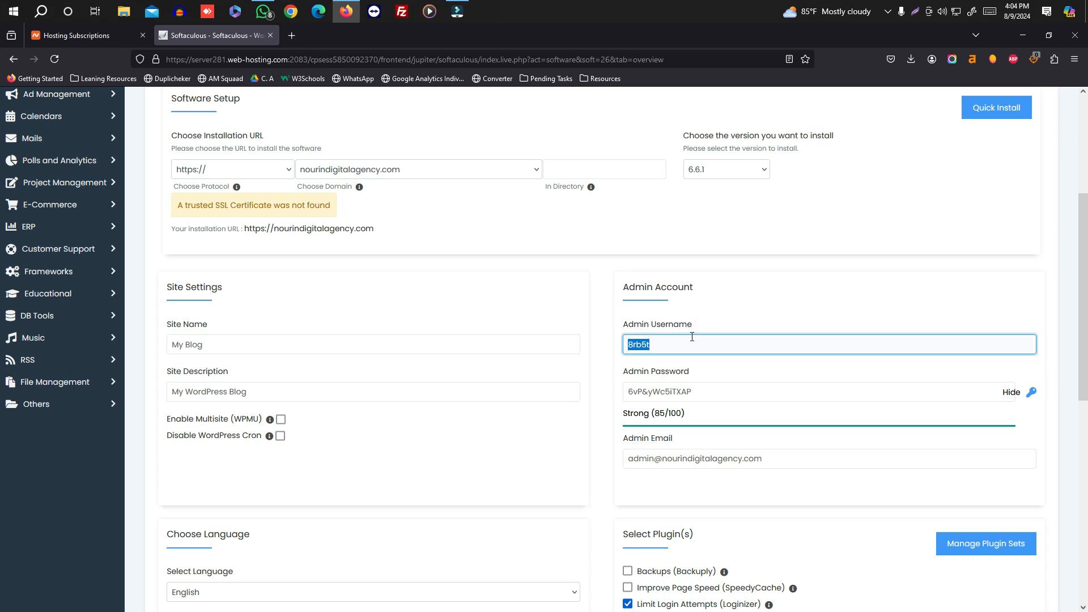
pyautogui.write('nowrin')
pyautogui.doubleClick(690, 344)
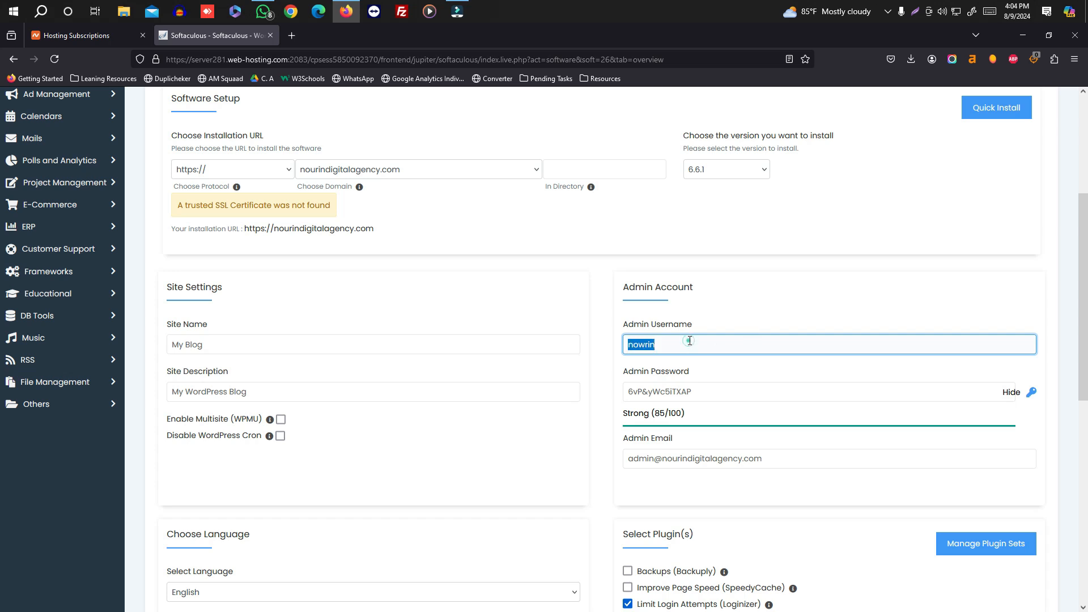
# - Set a custom strong admin password and select it for copying
pyautogui.doubleClick(717, 392)
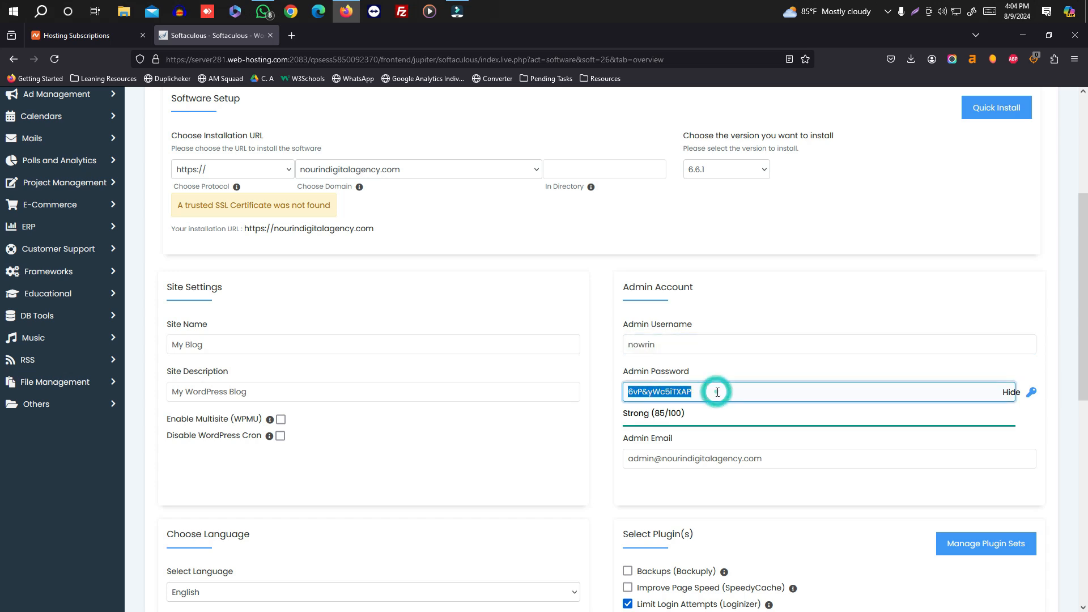
pyautogui.doubleClick(675, 345)
pyautogui.hotkey('ctrl', 'c')
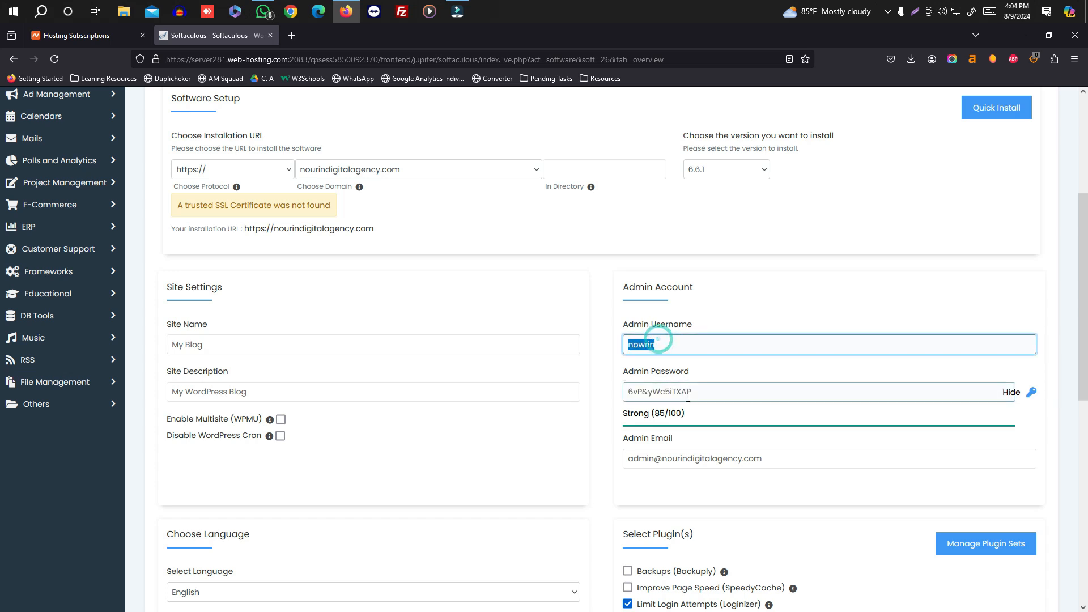
pyautogui.doubleClick(722, 392)
pyautogui.hotkey('ctrl', 'v')
pyautogui.moveTo(635, 391); pyautogui.dragTo(627, 391)
pyautogui.click(720, 385)
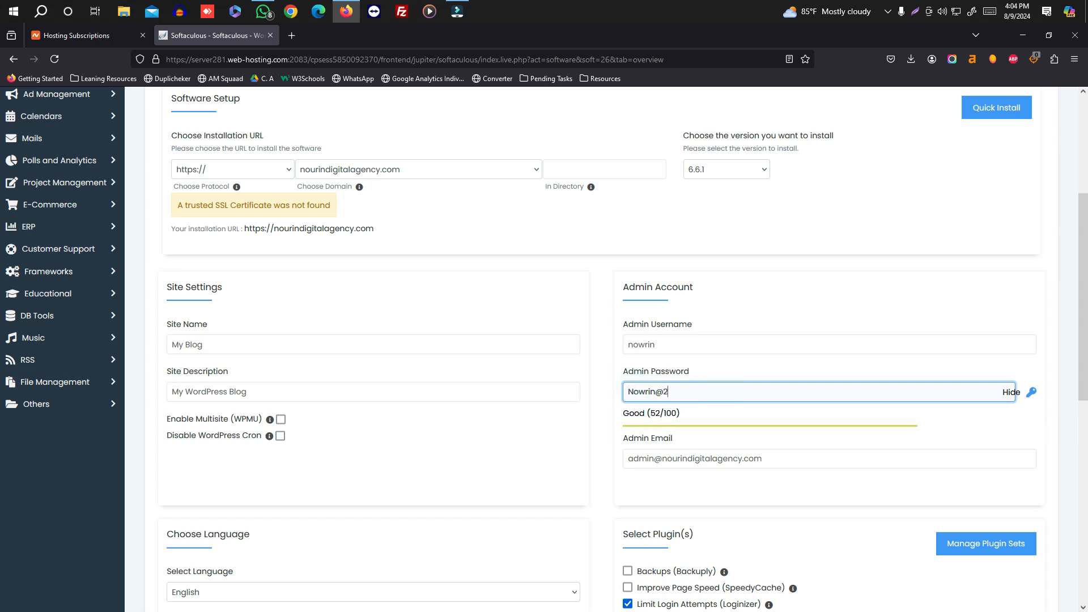
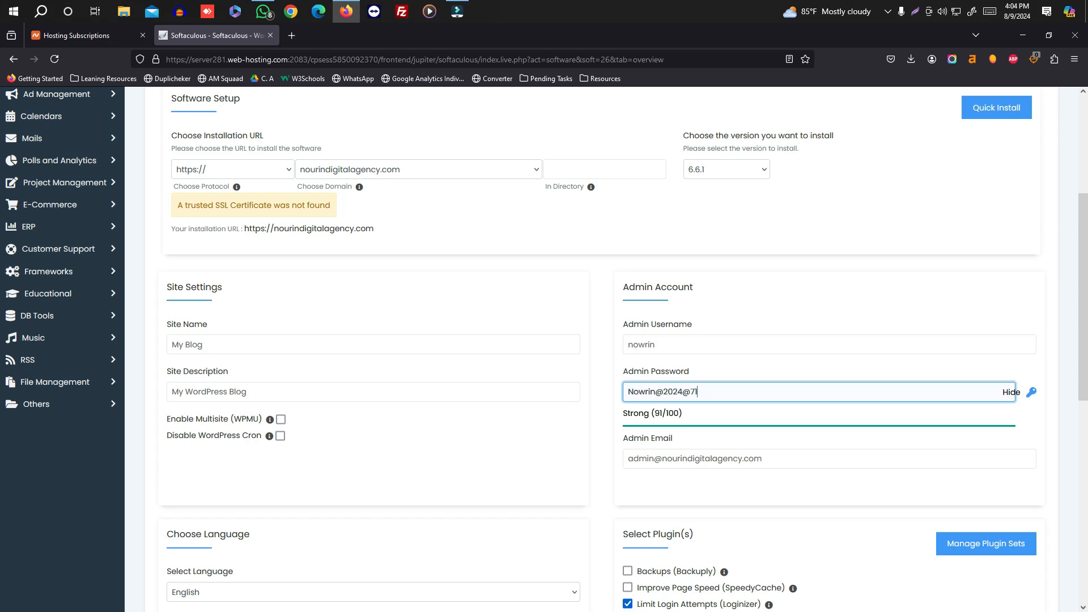
pyautogui.hotkey('ctrl', 'a')
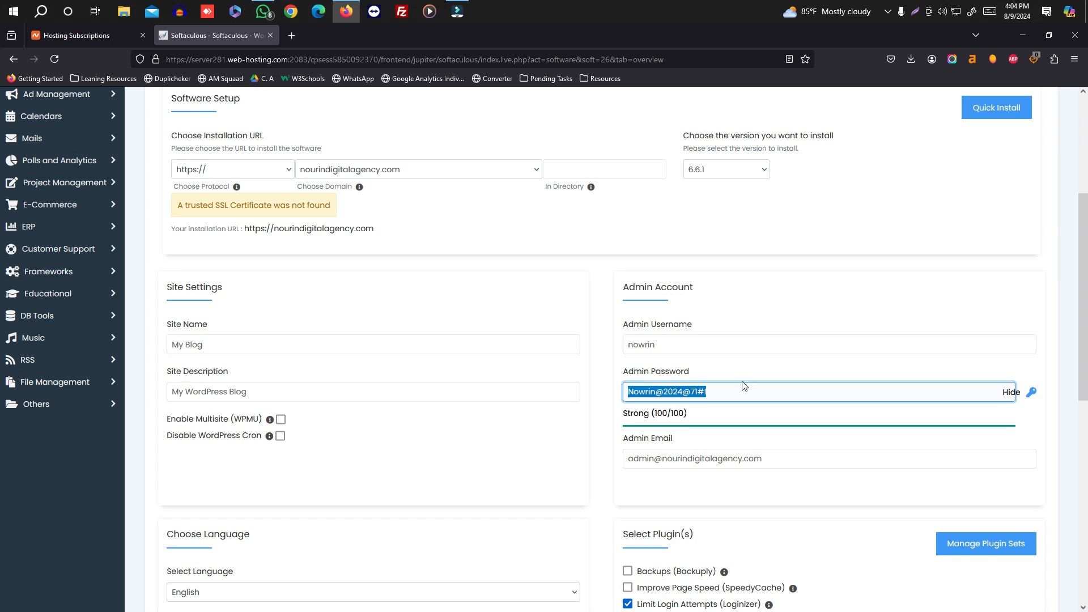
pyautogui.click(723, 395)
pyautogui.hotkey('ctrl', 'a')
pyautogui.hotkey('ctrl', 'c')
# - Paste the admin password into a new tab, then select the installer's Admin Email value
pyautogui.click(293, 37)
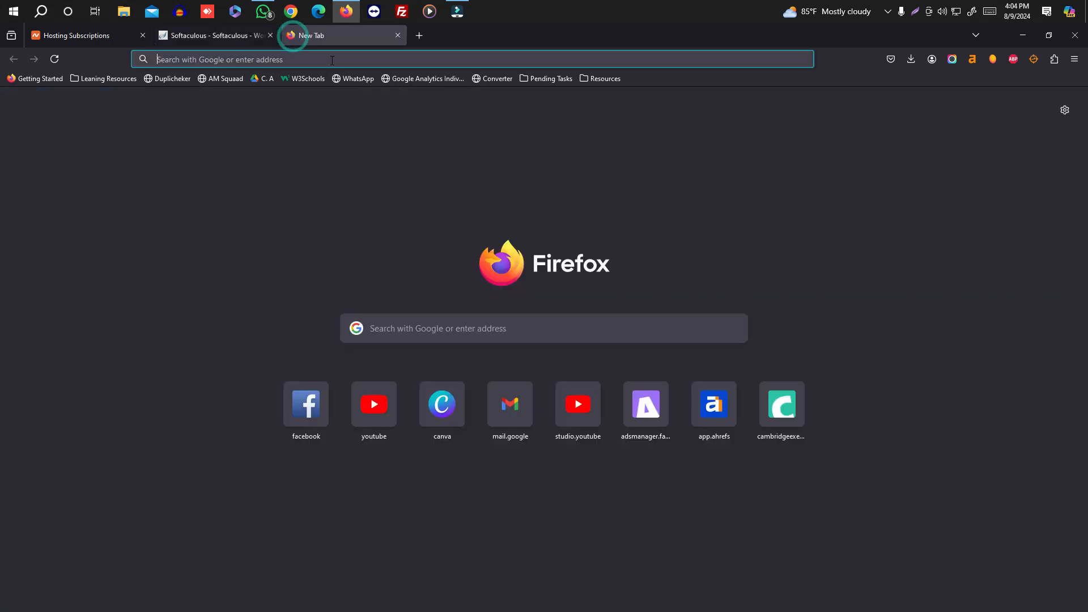
pyautogui.hotkey('ctrl', 'v')
pyautogui.hotkey('ctrl', 'a')
pyautogui.click(238, 35)
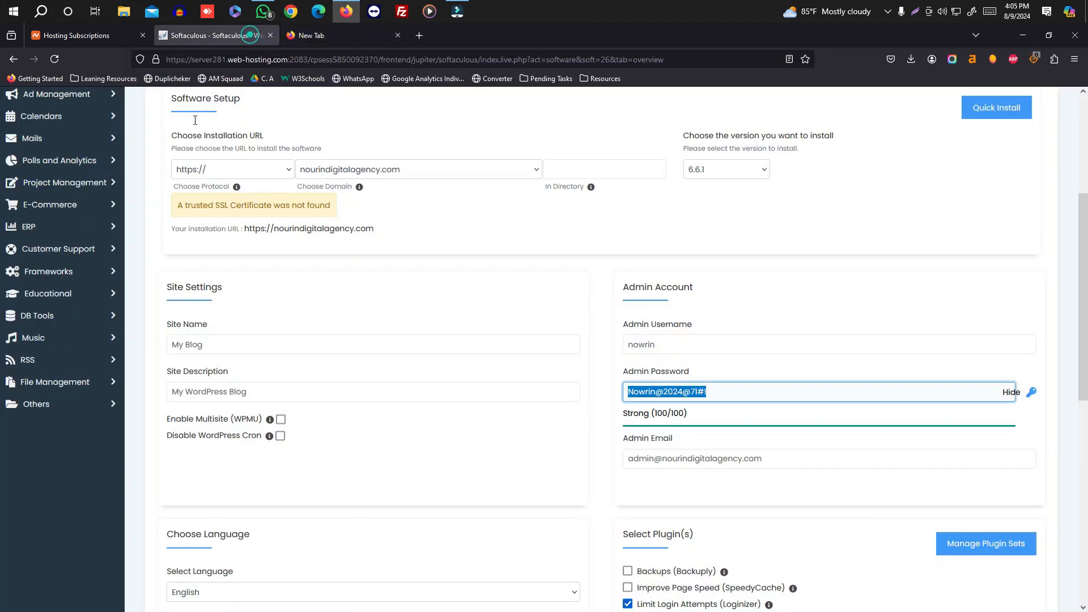
pyautogui.scroll(-1, 601, 379)
pyautogui.click(640, 387)
pyautogui.click(603, 419)
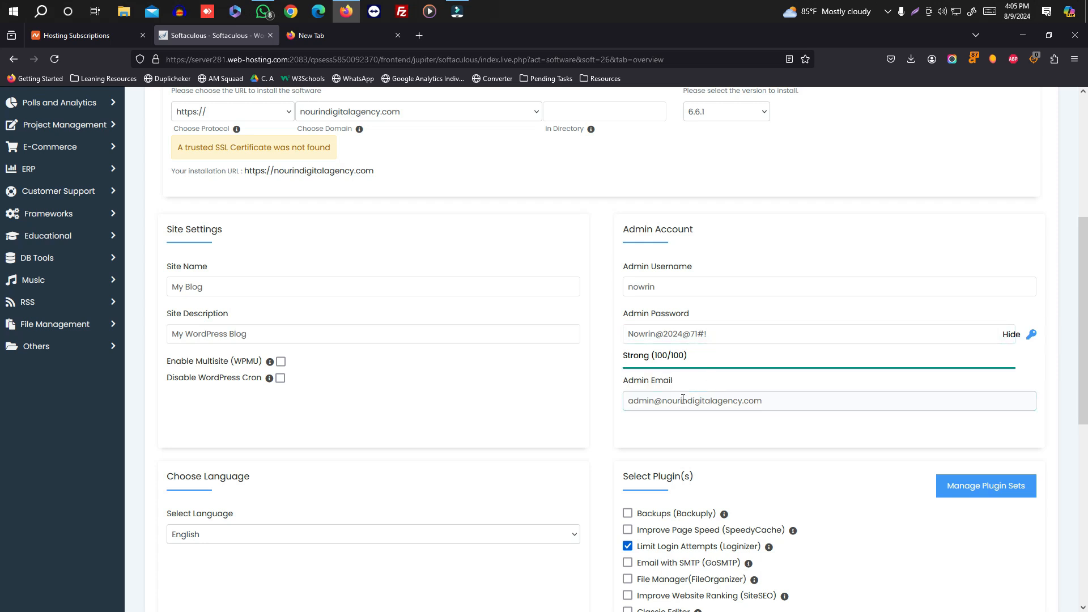
pyautogui.tripleClick(772, 401)
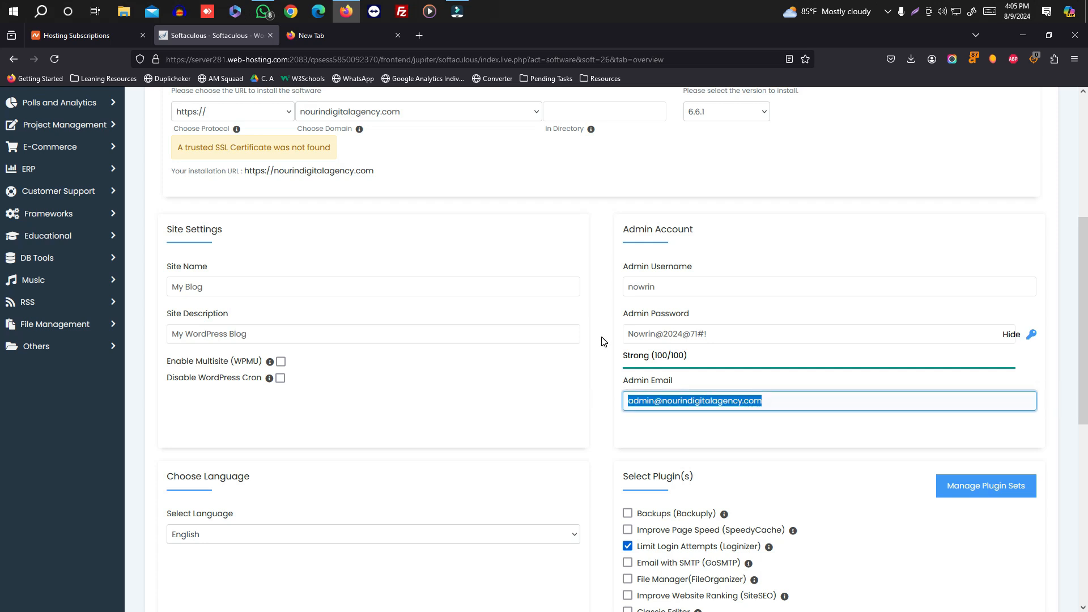
# - Copy the primary e-mail from Namecheap's Personal Info into the Admin Email field
pyautogui.click(73, 34)
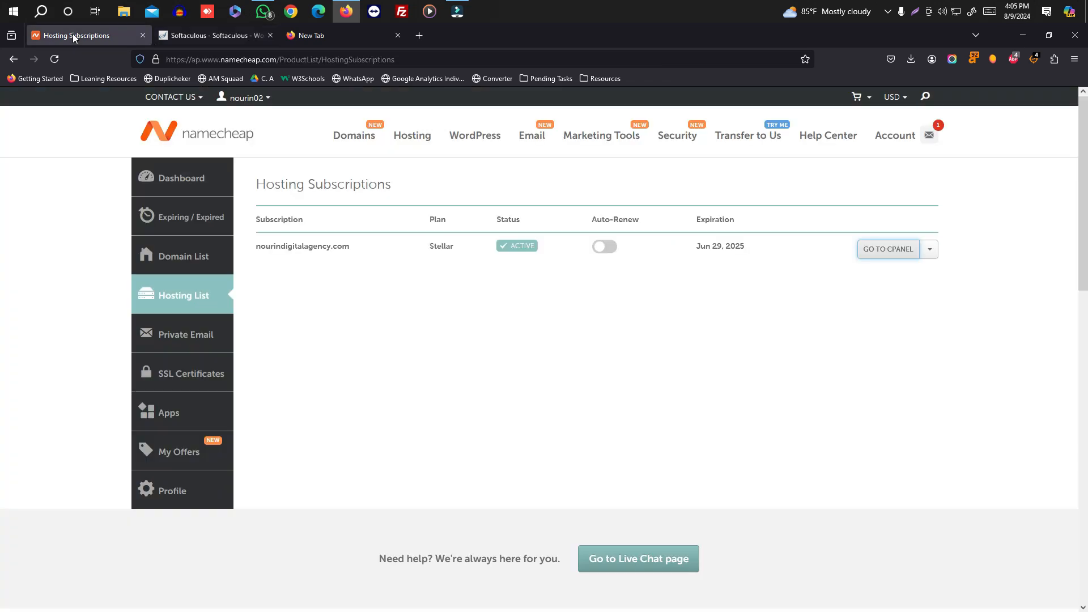
pyautogui.click(167, 492)
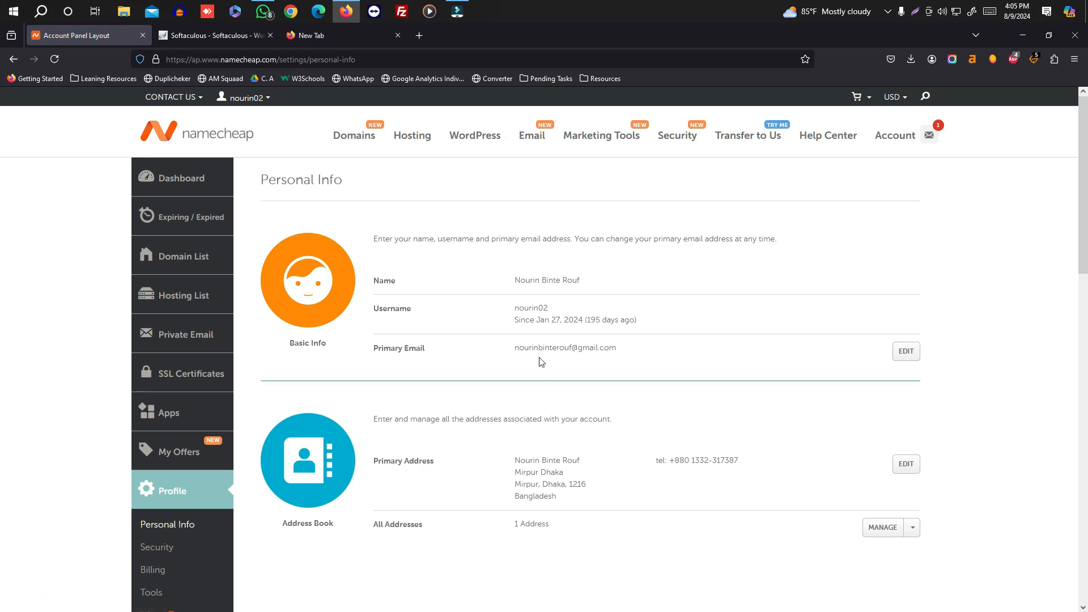
pyautogui.tripleClick(573, 347)
pyautogui.hotkey('ctrl', 'c')
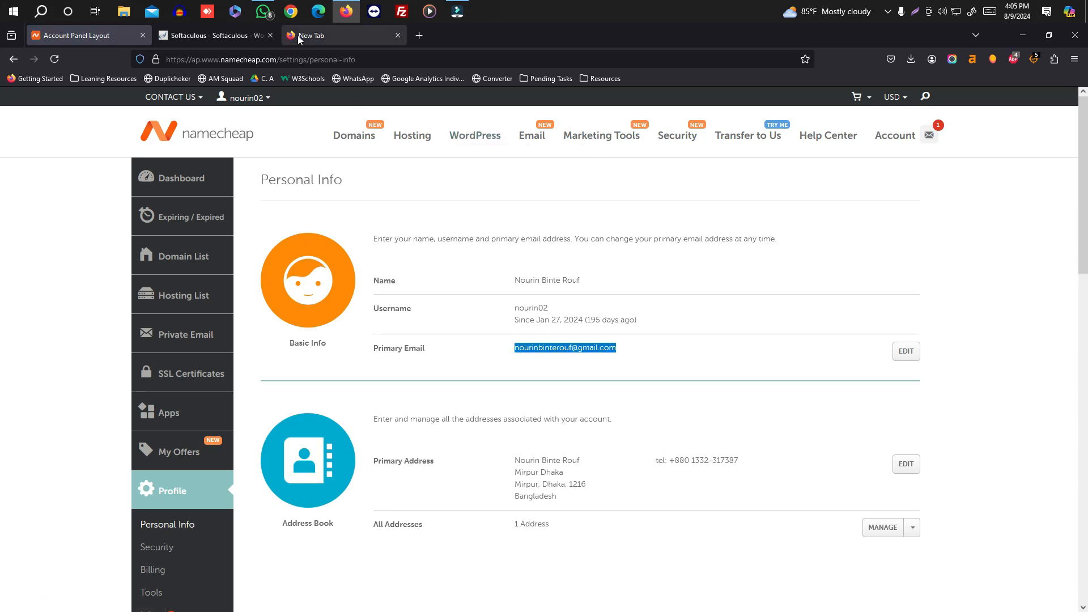
pyautogui.click(189, 38)
pyautogui.tripleClick(735, 404)
pyautogui.hotkey('ctrl', 'v')
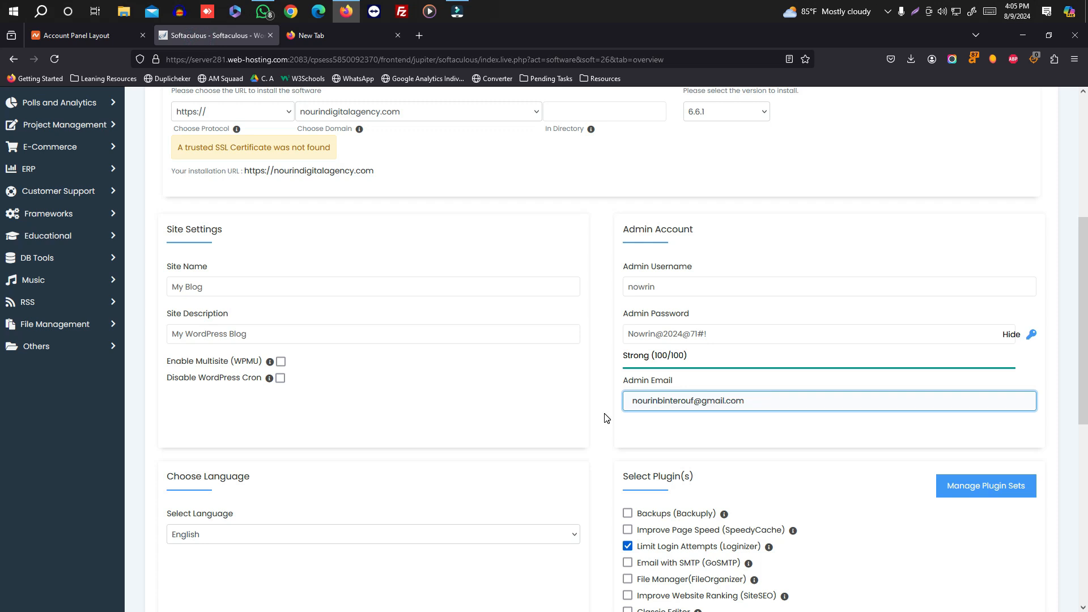
# - Uncheck the Limit Login Attempts and Extendify plugins and submit the WordPress install
pyautogui.scroll(-2, 604, 411)
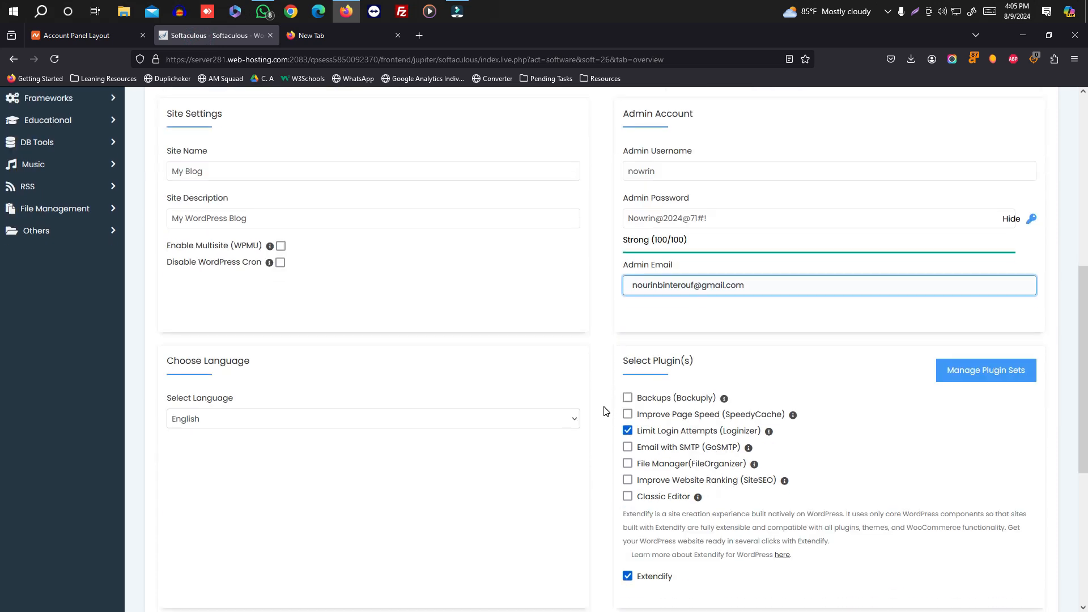
pyautogui.scroll(-2, 605, 409)
pyautogui.moveTo(623, 246); pyautogui.dragTo(673, 246)
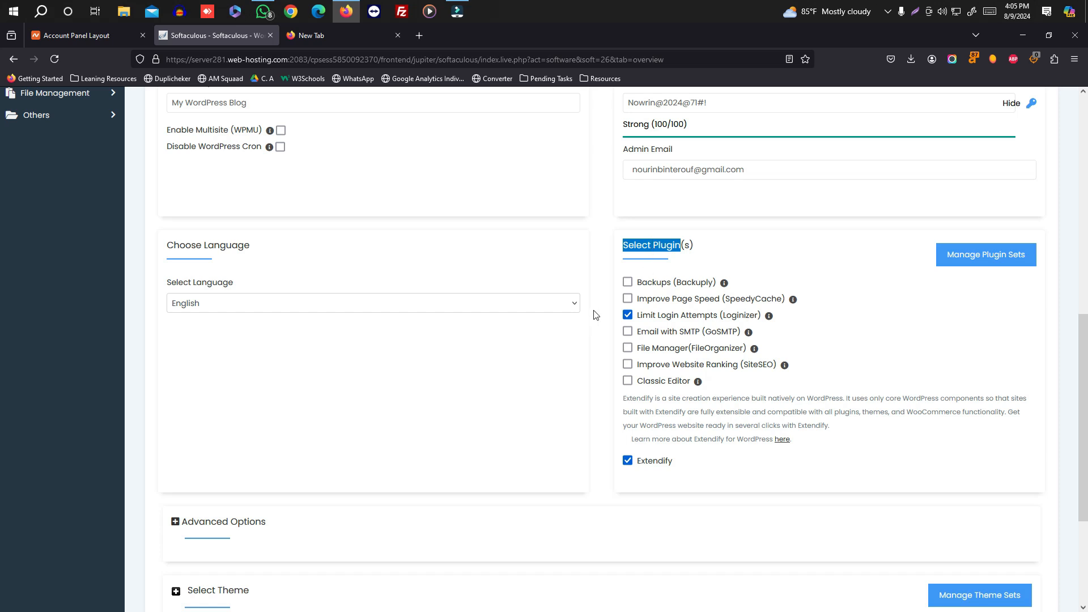
pyautogui.click(627, 315)
pyautogui.click(627, 461)
pyautogui.scroll(-3, 601, 284)
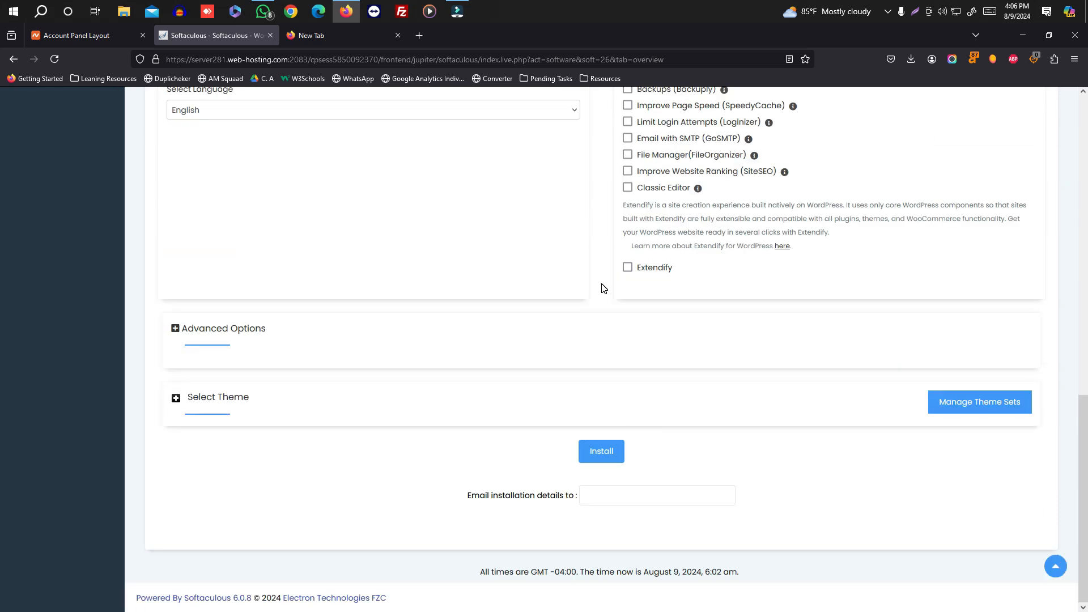
pyautogui.click(602, 455)
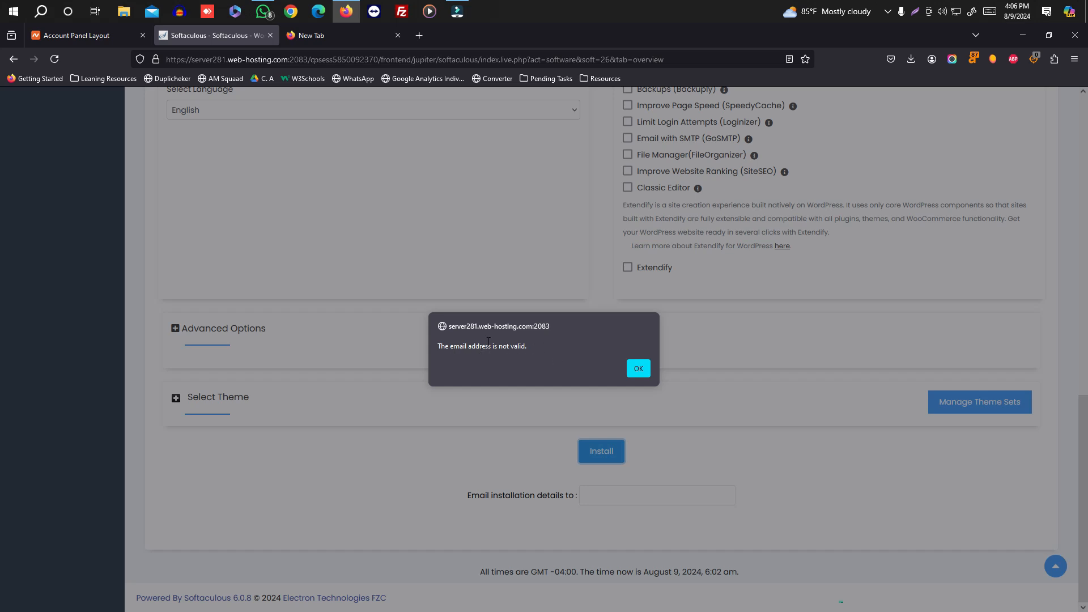
# - Dismiss the alert and re-enter the account e-mail in Admin Email without the leading space
pyautogui.click(639, 368)
pyautogui.scroll(6, 575, 358)
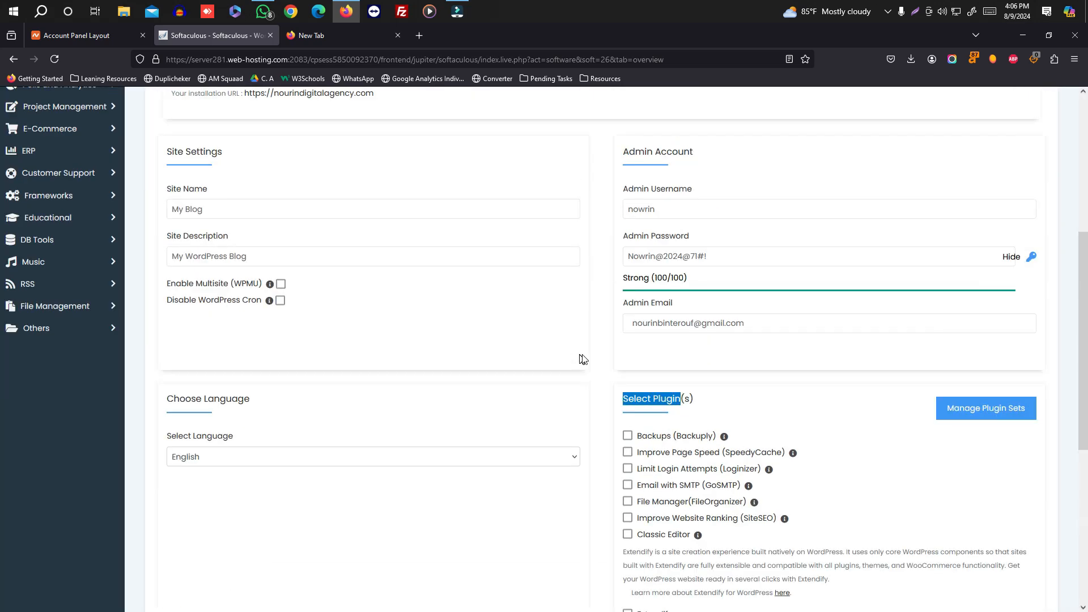
pyautogui.click(766, 321)
pyautogui.hotkey('ctrl', 'a')
pyautogui.hotkey('ctrl', 'c')
pyautogui.press('BackSpace')
pyautogui.hotkey('ctrl', 'z')
pyautogui.hotkey('ctrl', 'z')
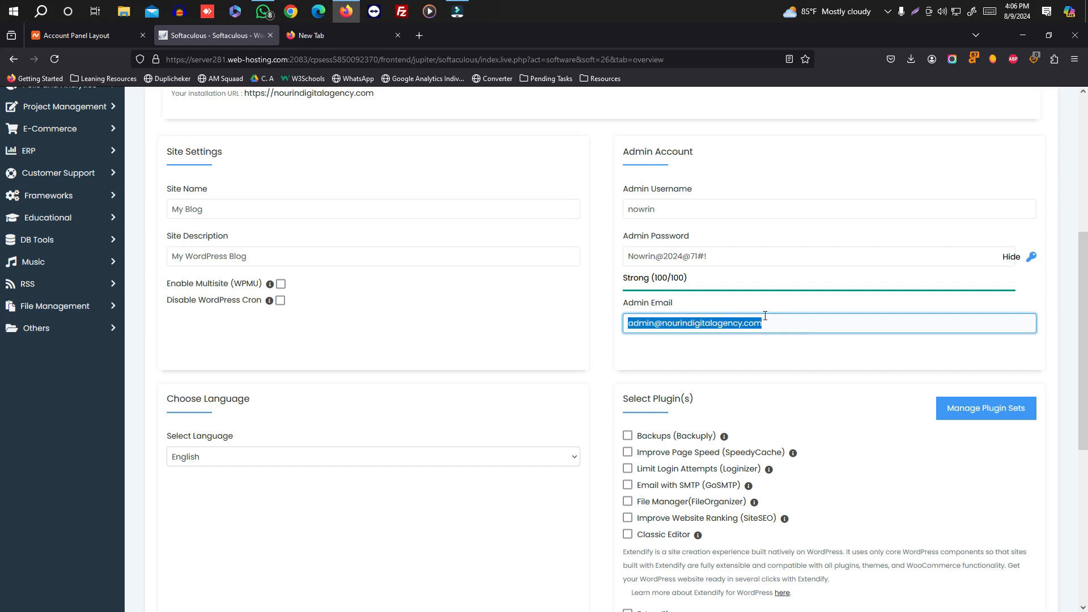
pyautogui.hotkey('ctrl', 'v')
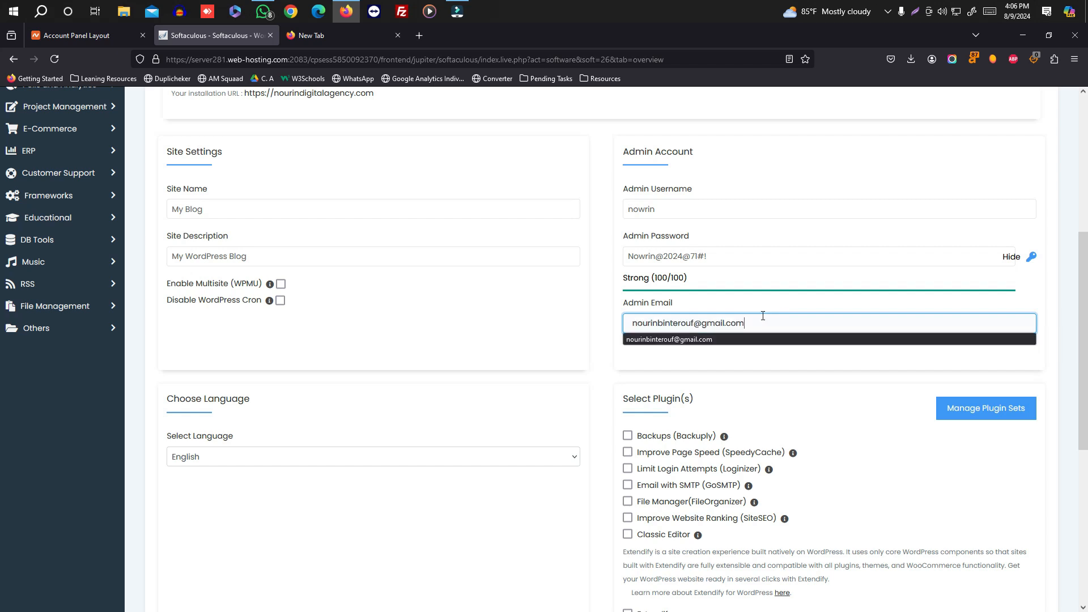
pyautogui.click(634, 325)
pyautogui.press('BackSpace')
pyautogui.click(646, 339)
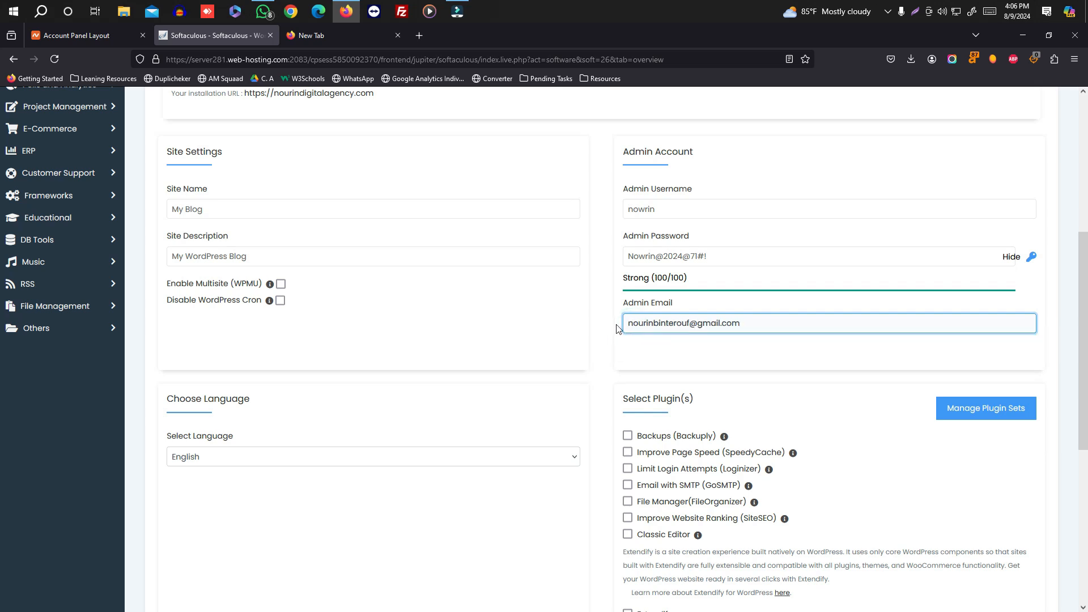
# - Resubmit the WordPress installation with the corrected admin e-mail
pyautogui.scroll(-1, 600, 352)
pyautogui.scroll(-5, 604, 355)
pyautogui.scroll(6, 605, 354)
pyautogui.click(629, 384)
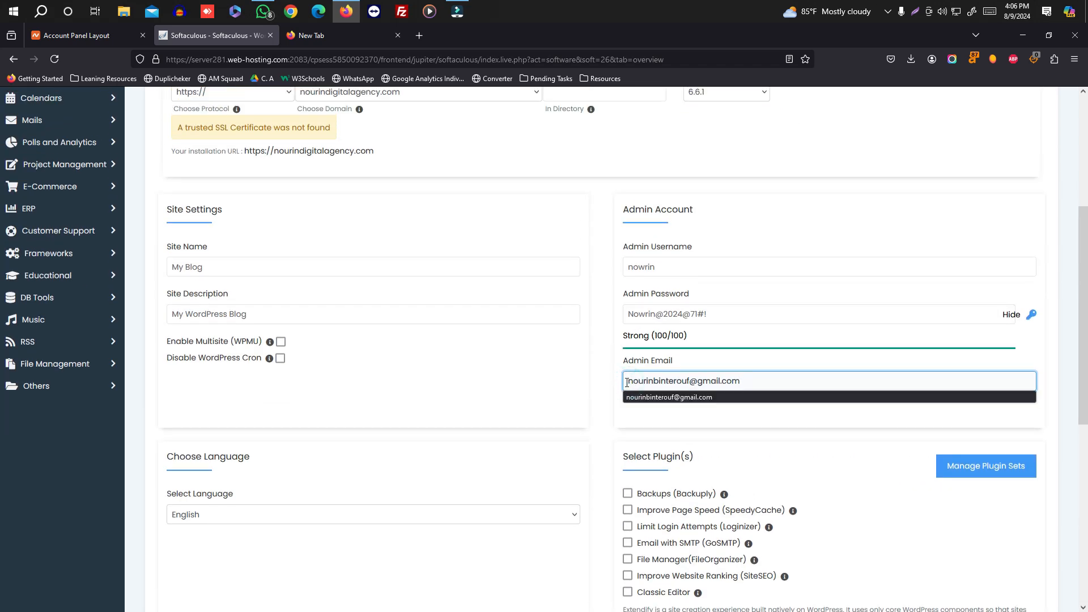
pyautogui.scroll(-5, 607, 396)
pyautogui.scroll(-2, 606, 401)
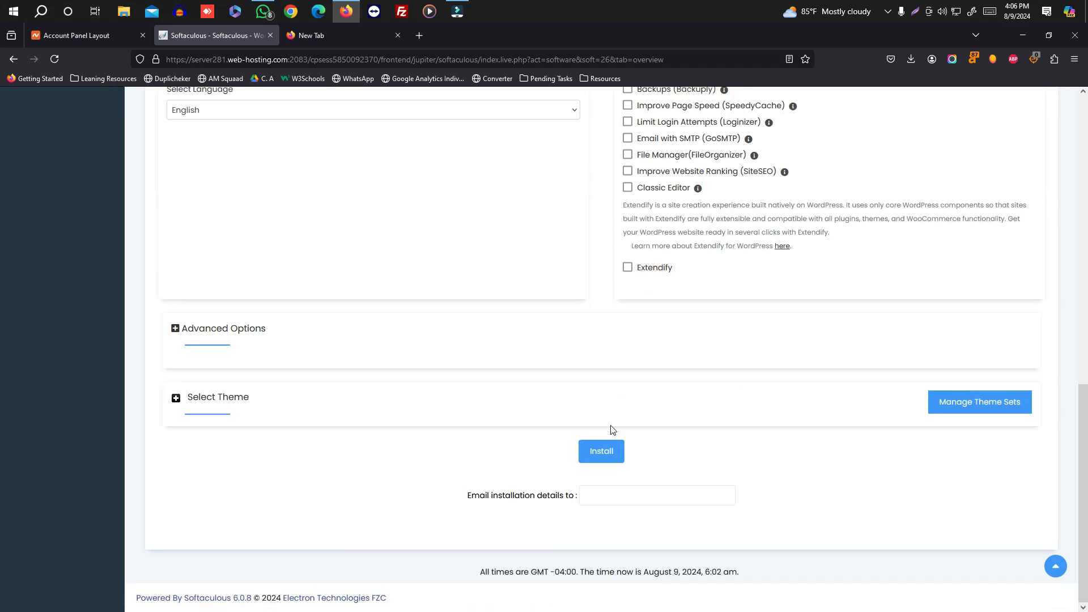
pyautogui.click(602, 453)
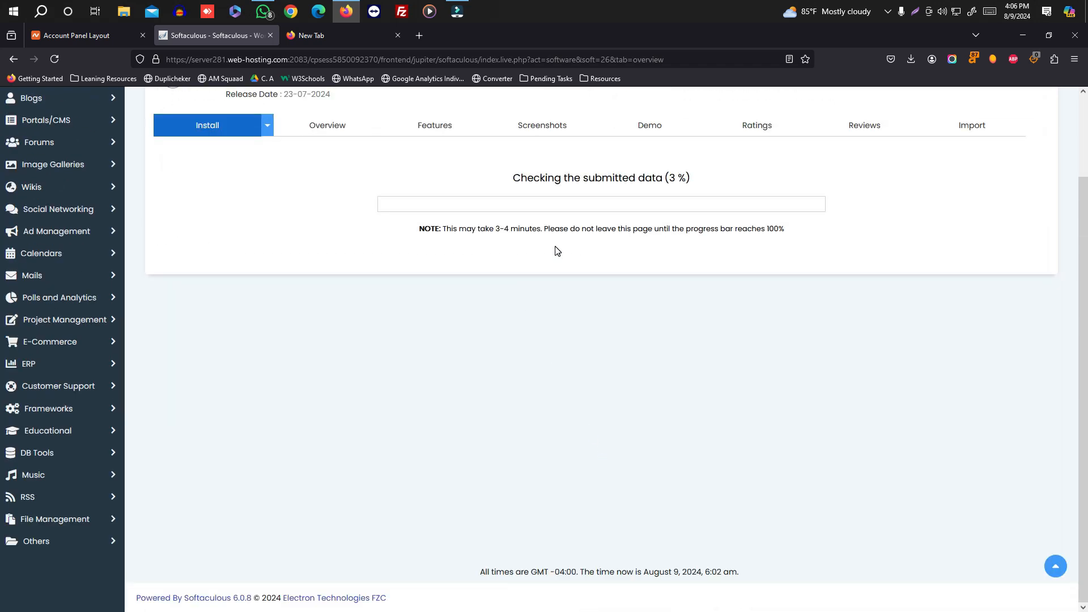
# - Follow the WordPress installation's progress status and percentage in Softaculous
pyautogui.moveTo(545, 178); pyautogui.dragTo(650, 173)
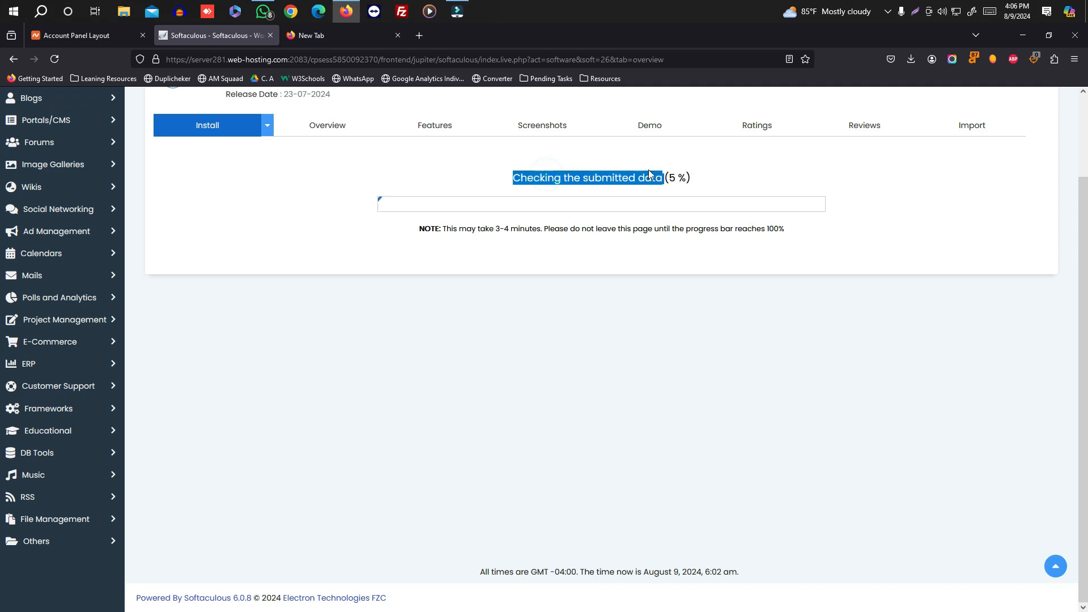
pyautogui.click(690, 177)
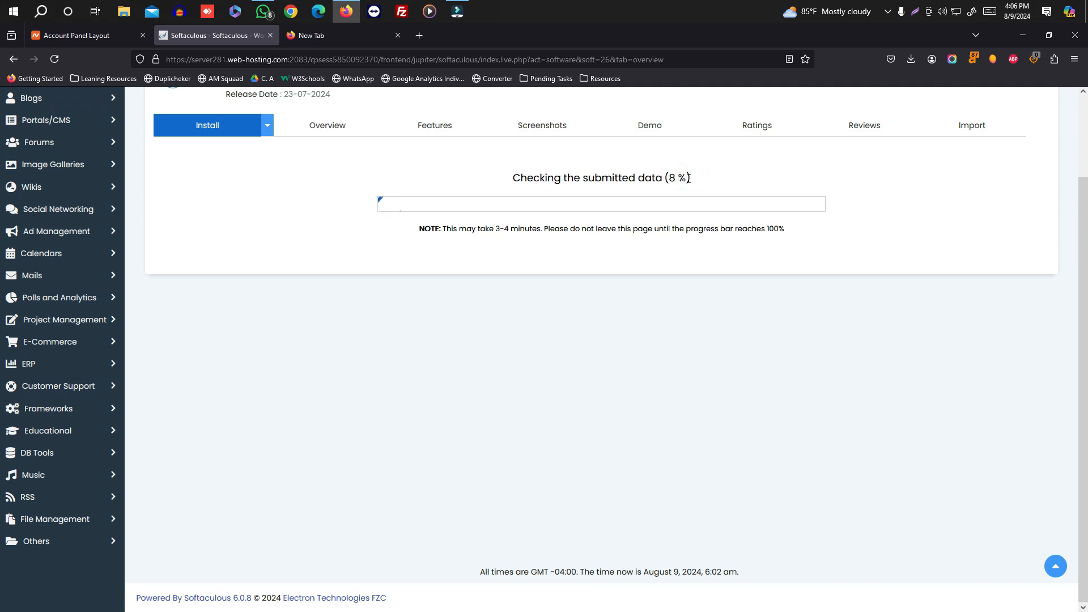
pyautogui.moveTo(664, 177); pyautogui.dragTo(701, 185)
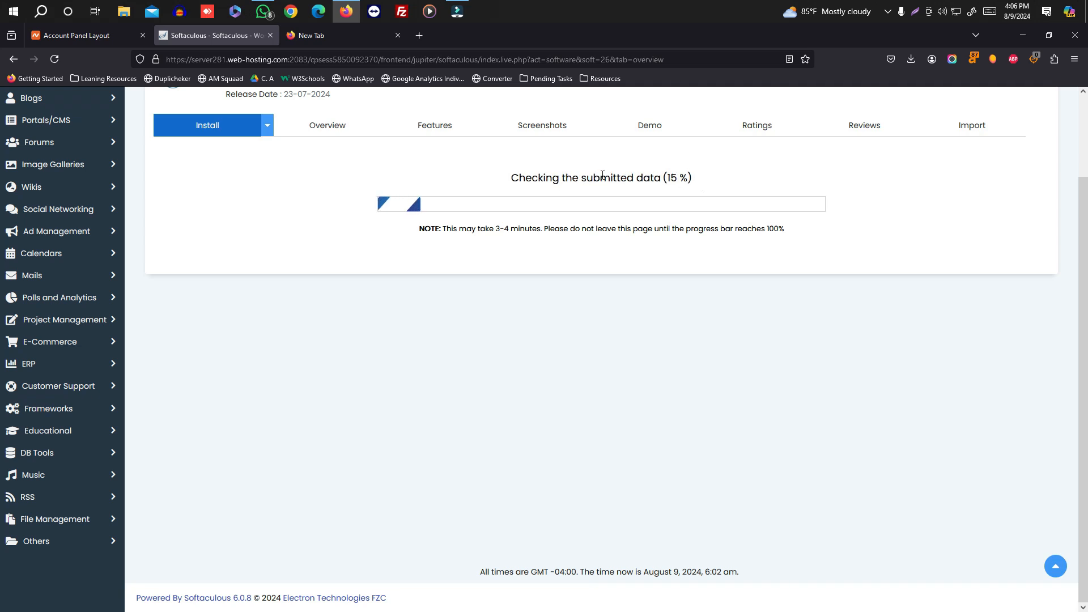
pyautogui.scroll(3, 602, 175)
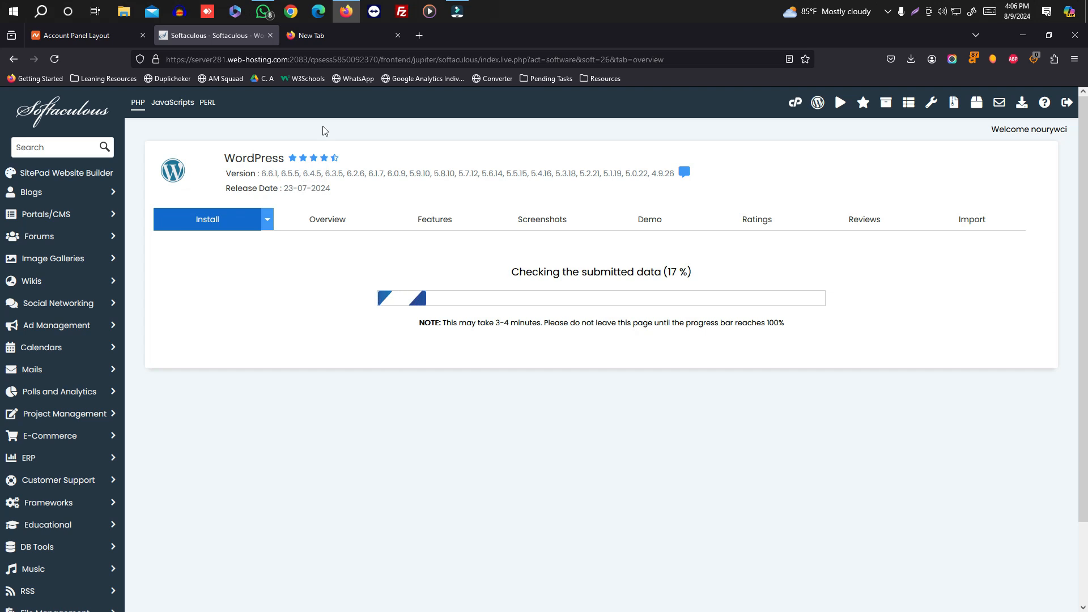
# - Copy the domain nourindigitalagency.com from the Namecheap Domain List
pyautogui.click(77, 38)
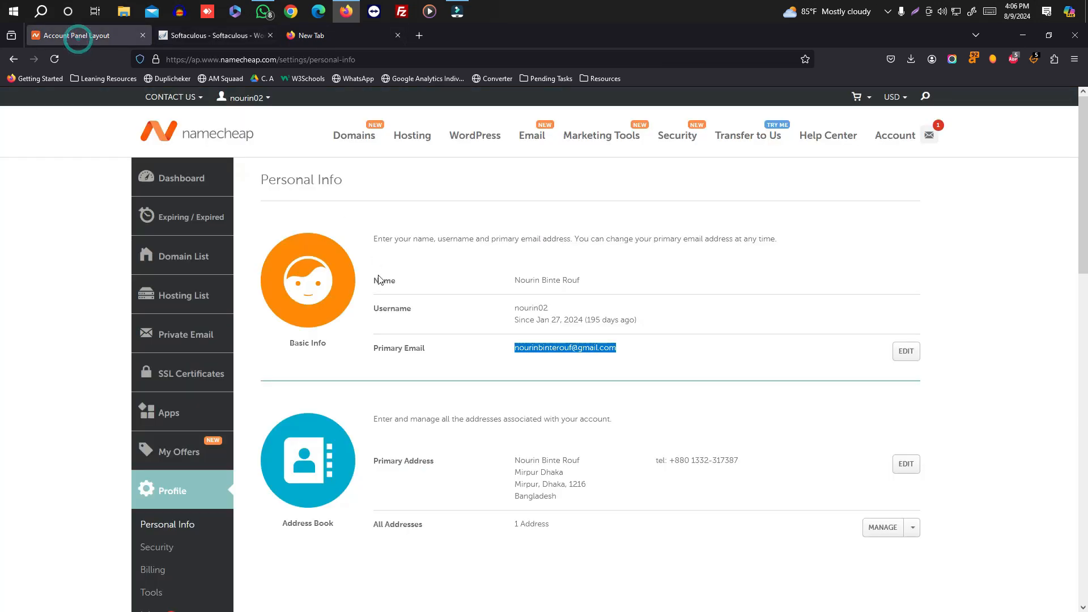
pyautogui.click(179, 260)
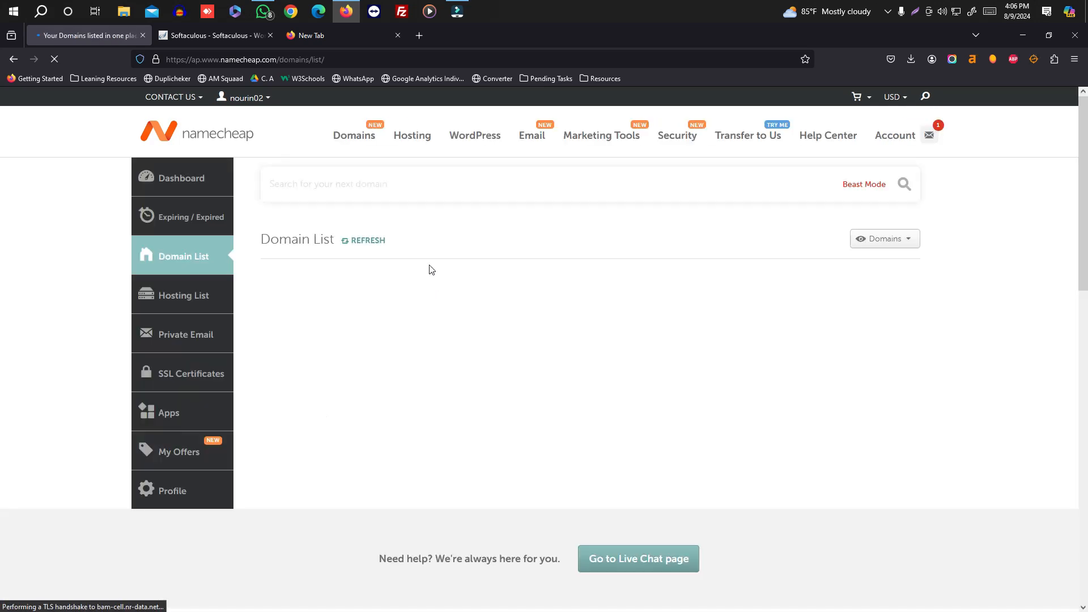
pyautogui.moveTo(381, 342); pyautogui.dragTo(286, 348)
pyautogui.hotkey('ctrl', 'c')
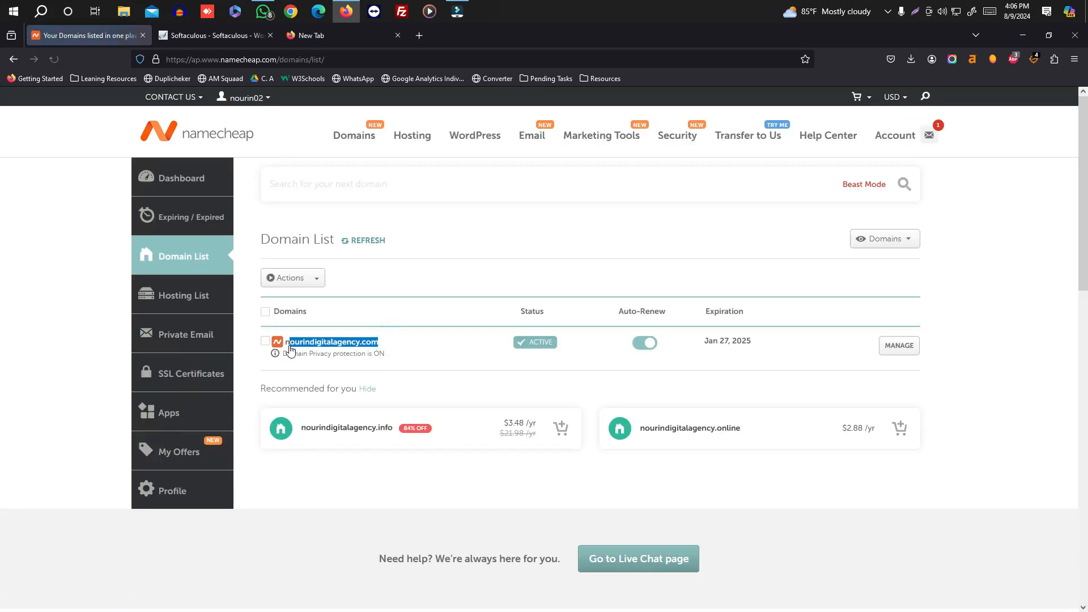
pyautogui.click(340, 35)
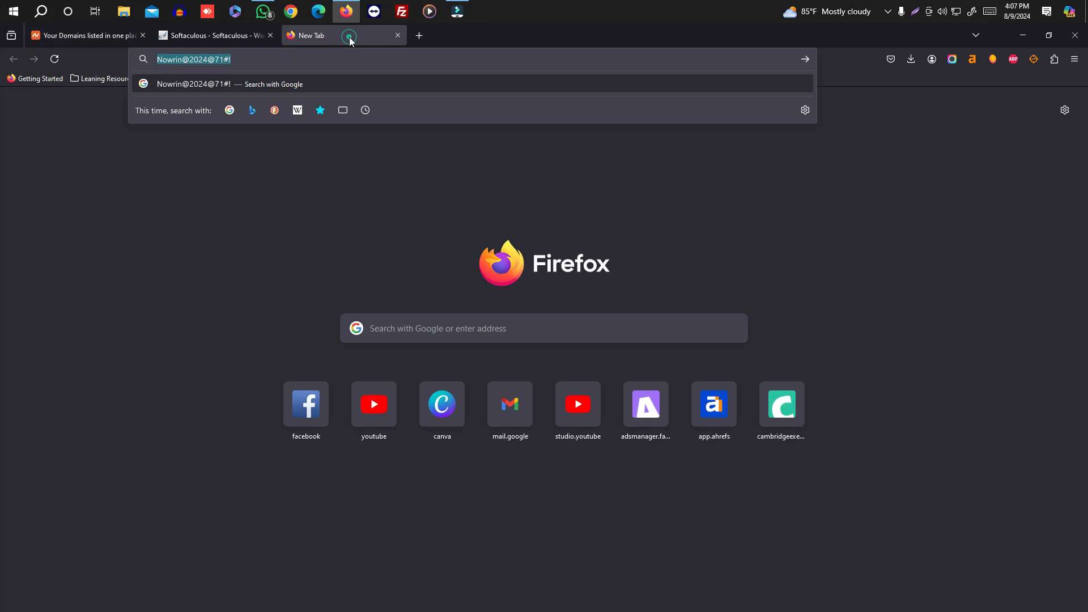
# - Load nourindigitalagency.com in a new tab placed beside the installer tab
pyautogui.click(419, 35)
pyautogui.hotkey('ctrl', 'v')
pyautogui.press('Return')
pyautogui.moveTo(460, 33); pyautogui.dragTo(346, 37)
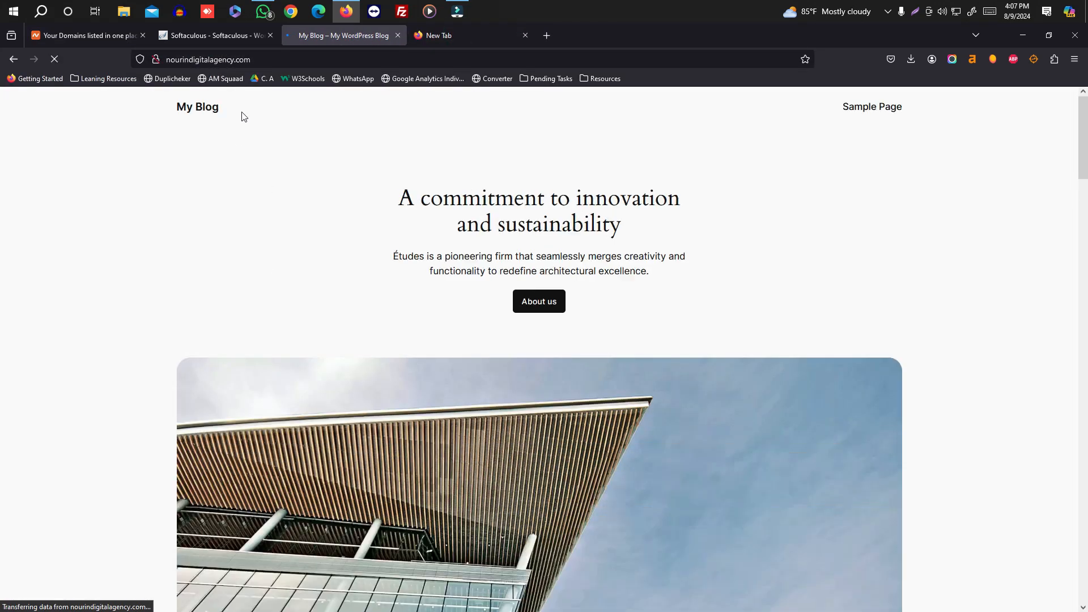
# - Compare the live blog with the Softaculous tab until the install result appears
pyautogui.click(207, 39)
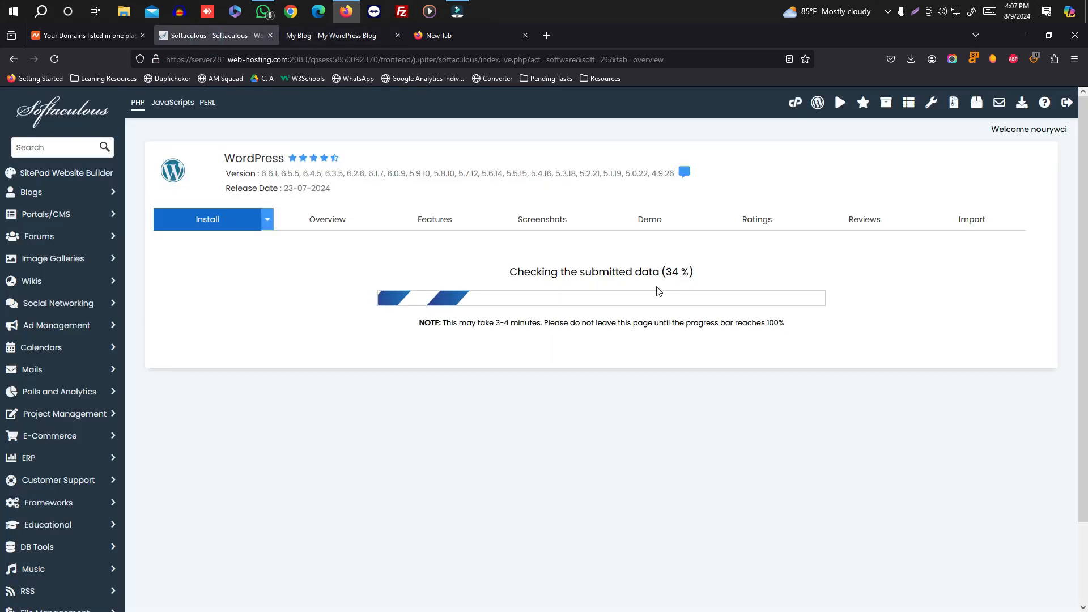
pyautogui.click(343, 37)
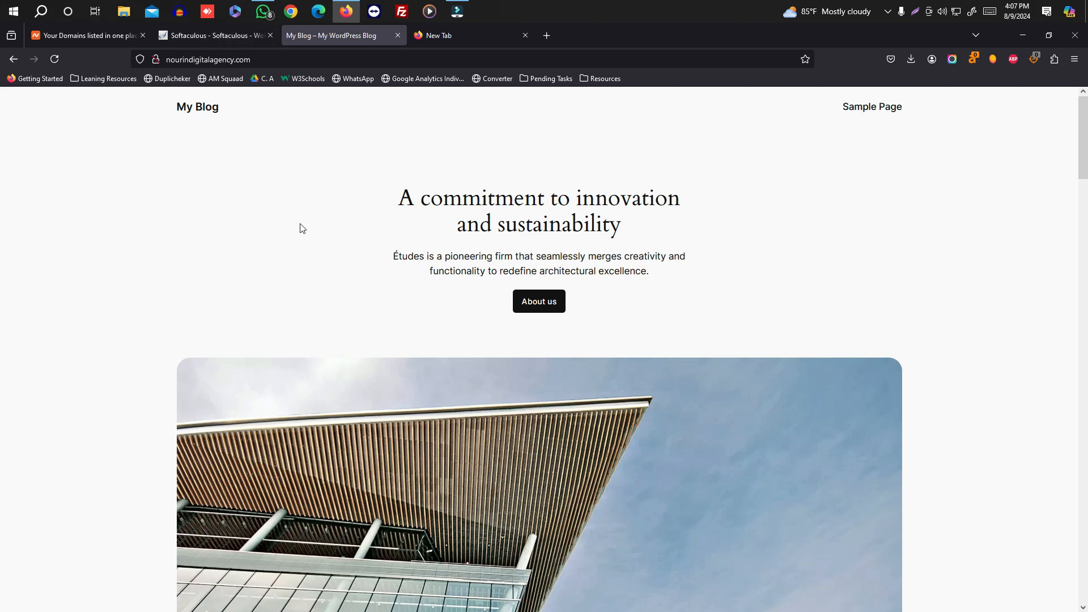
pyautogui.click(211, 37)
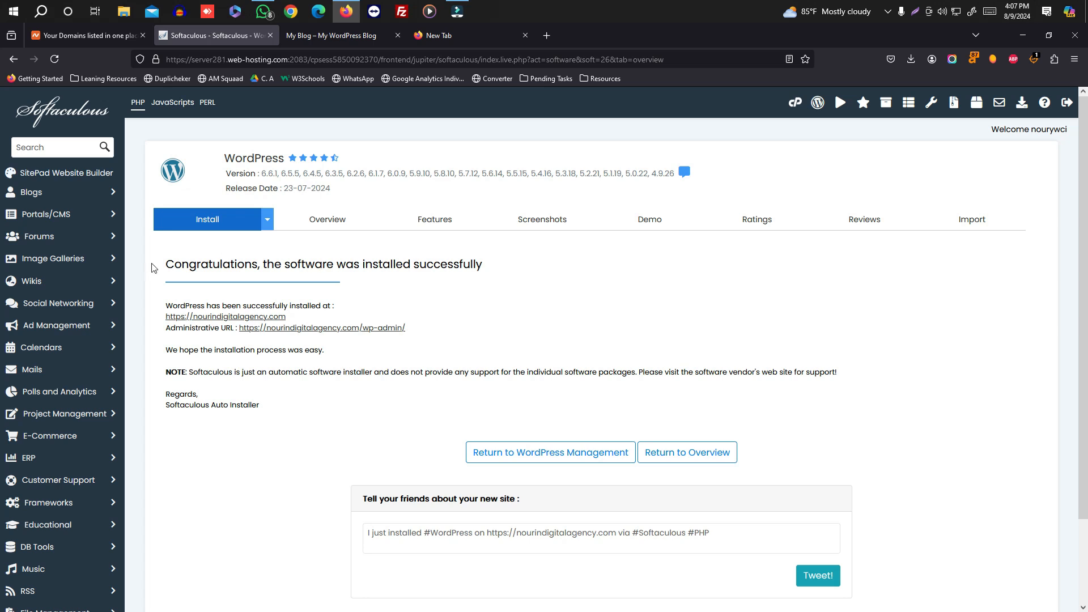
# - Review the 'Congratulations, installed successfully' message, then return to the My Blog tab's address bar
pyautogui.doubleClick(221, 265)
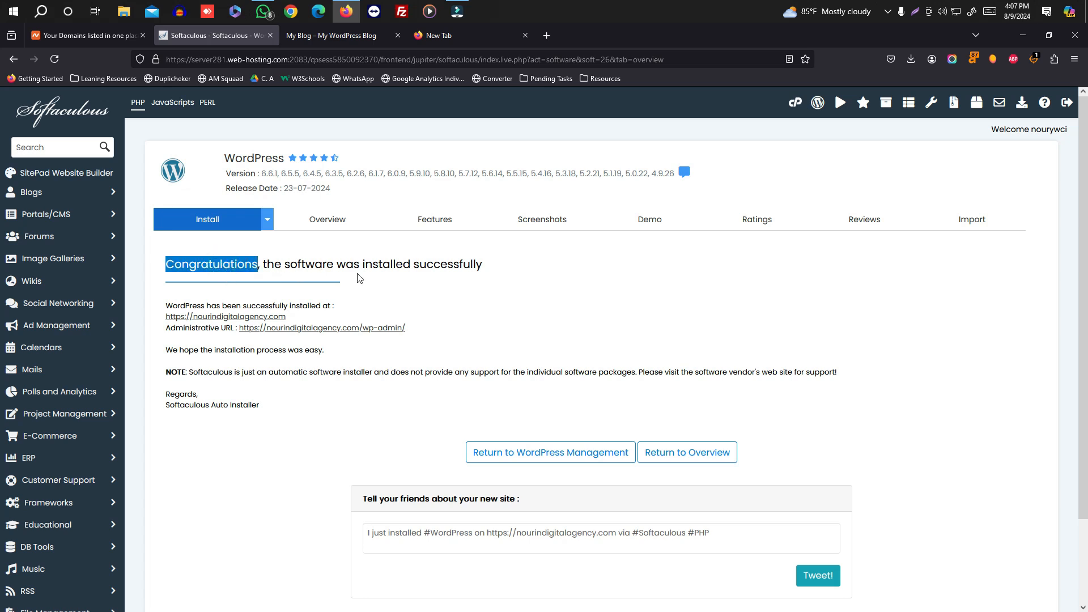
pyautogui.doubleClick(391, 266)
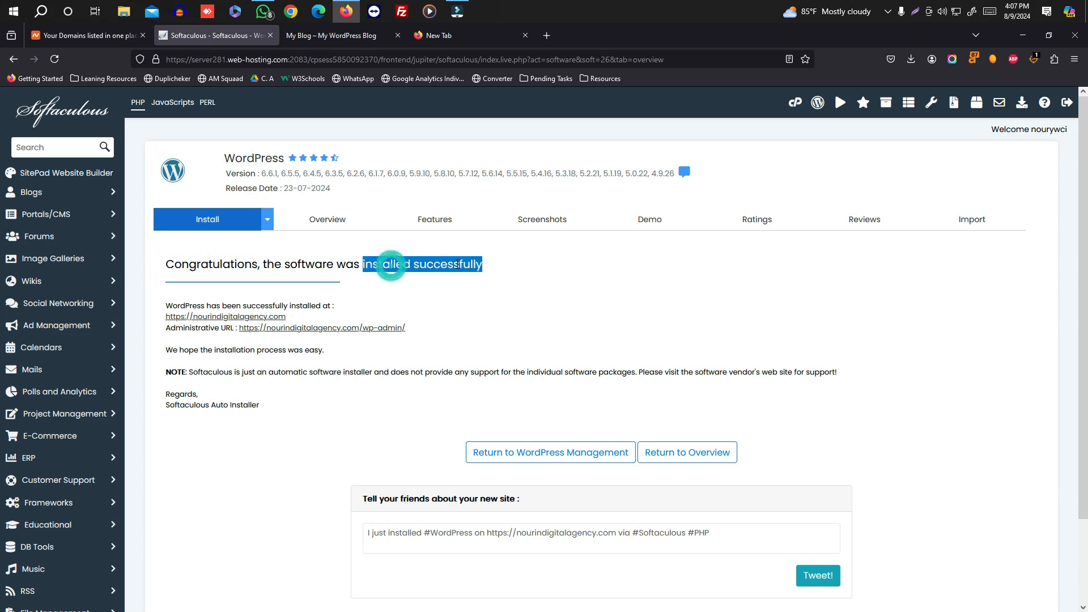
pyautogui.click(502, 266)
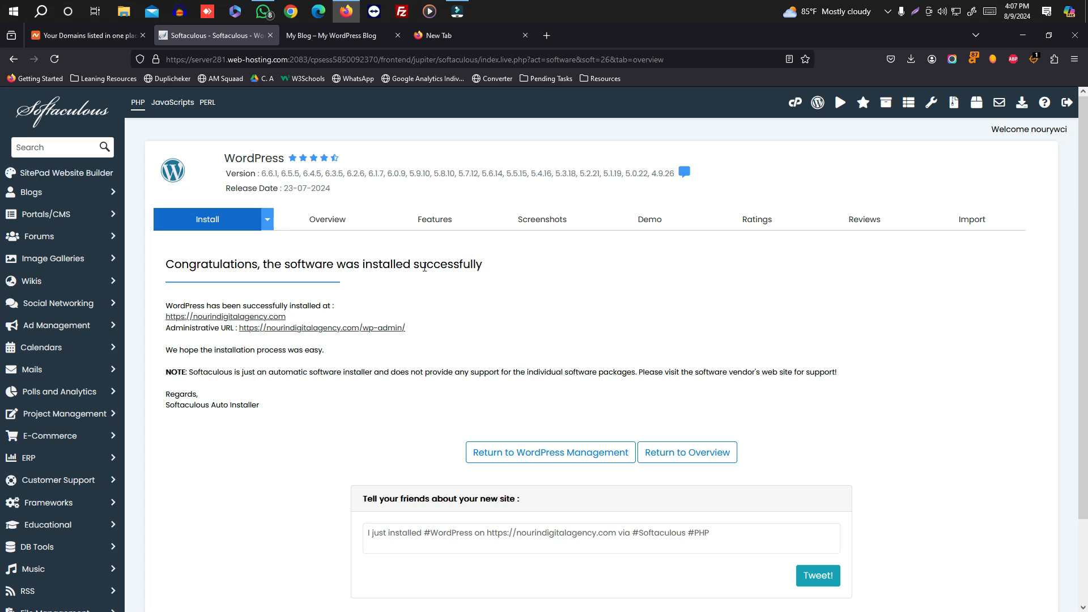
pyautogui.click(335, 37)
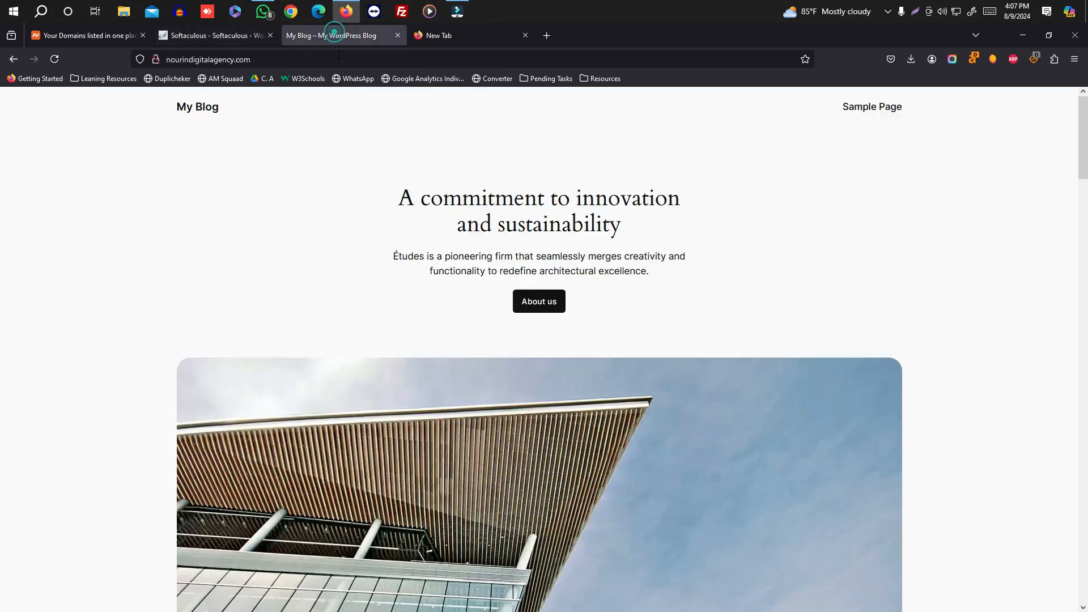
pyautogui.click(359, 54)
pyautogui.write('/')
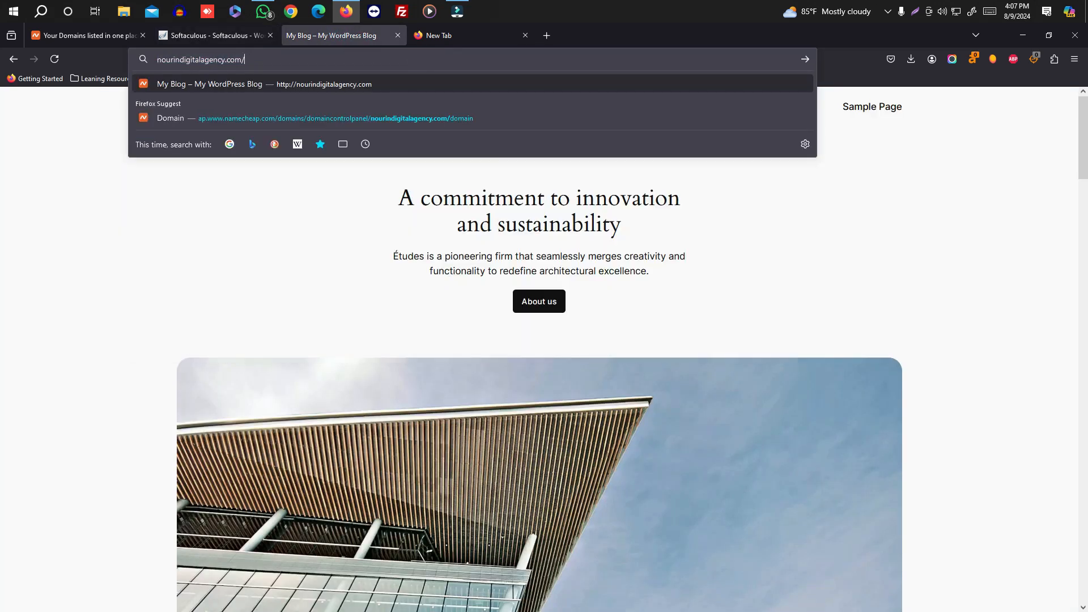
pyautogui.write('wp-adm')
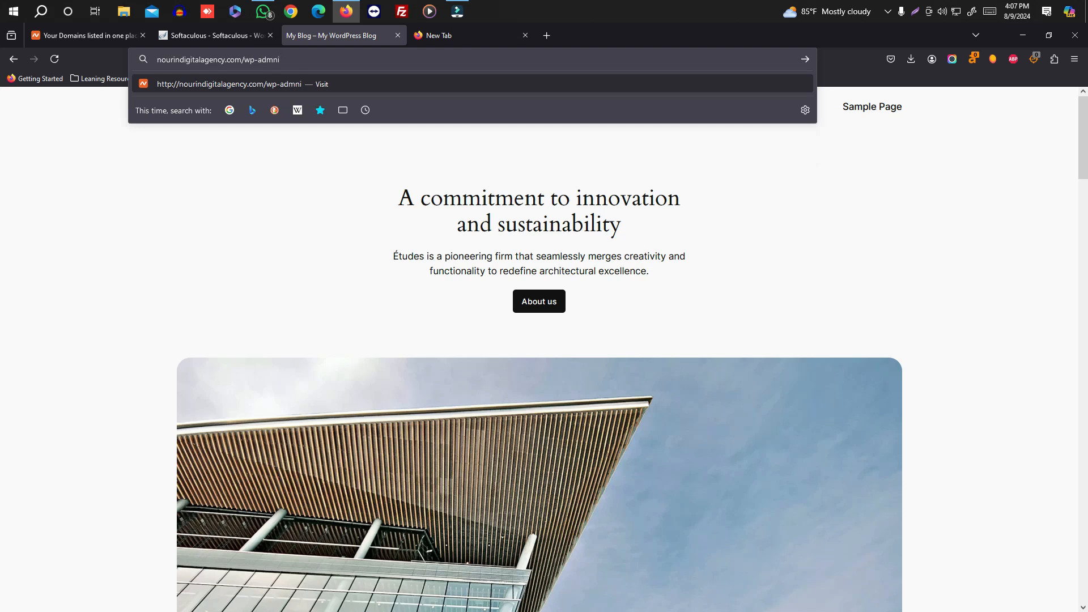
pyautogui.press('BackSpace')
pyautogui.write('in')
pyautogui.moveTo(242, 63); pyautogui.dragTo(152, 73)
pyautogui.moveTo(293, 60); pyautogui.dragTo(246, 64)
pyautogui.click(298, 57)
pyautogui.press('Return')
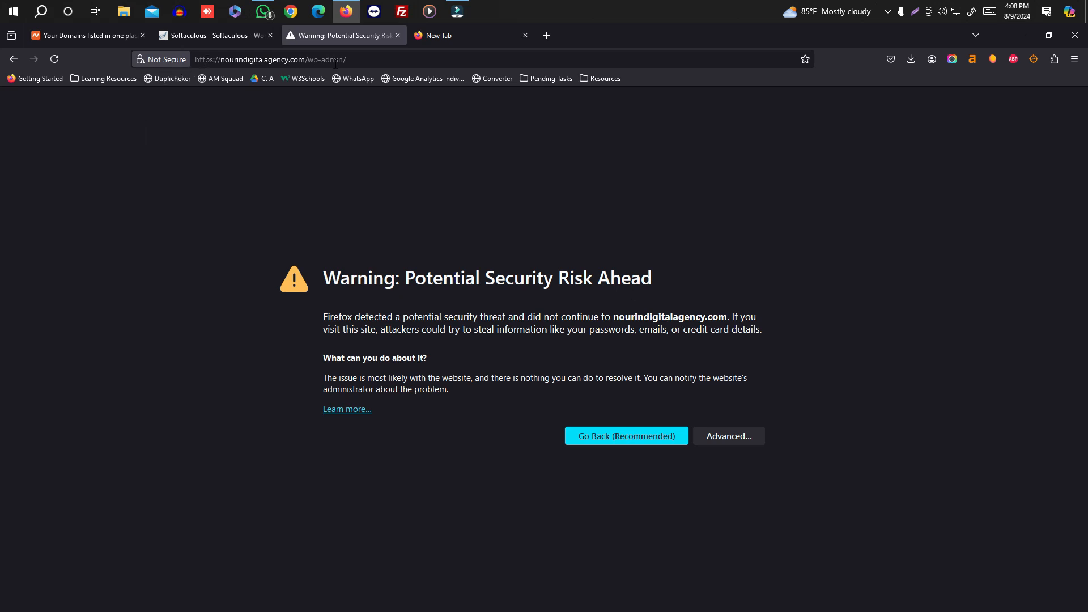
# - Bypass the certificate warning via Advanced and Accept the Risk and Continue
pyautogui.click(294, 65)
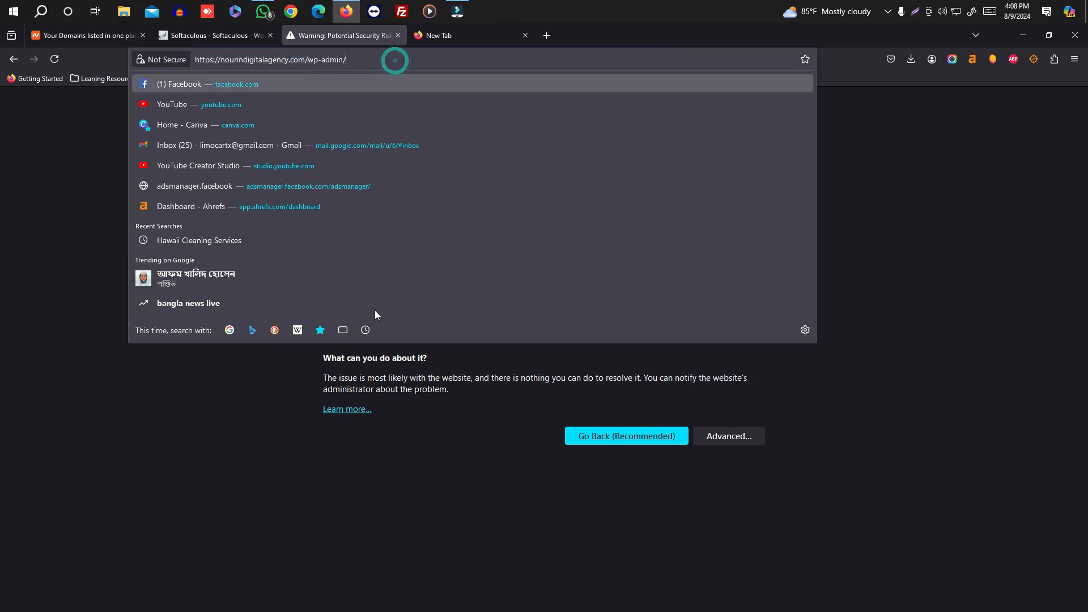
pyautogui.click(716, 442)
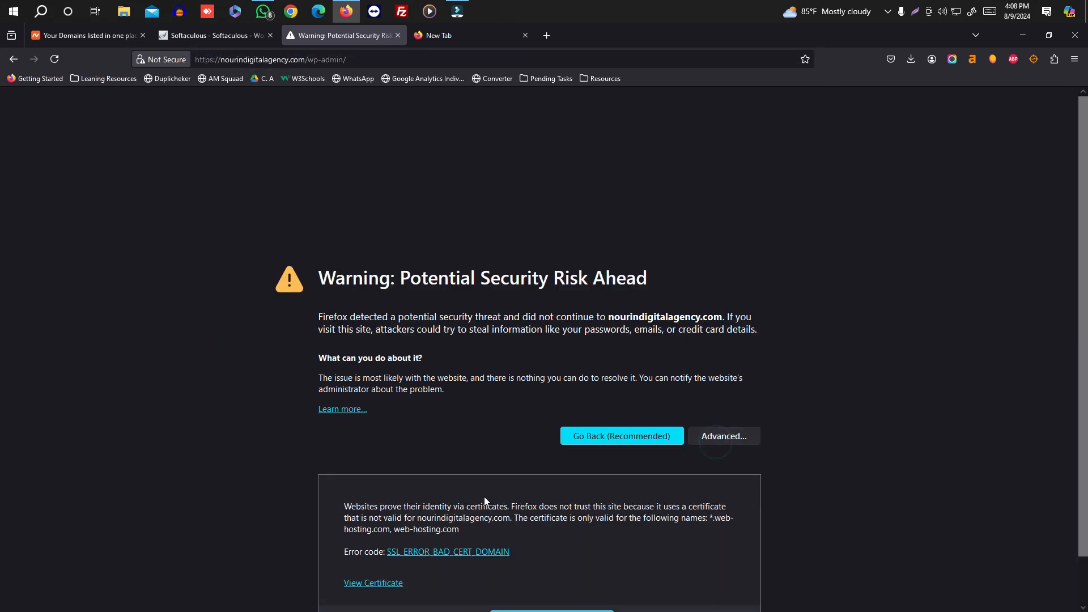
pyautogui.scroll(-1, 476, 501)
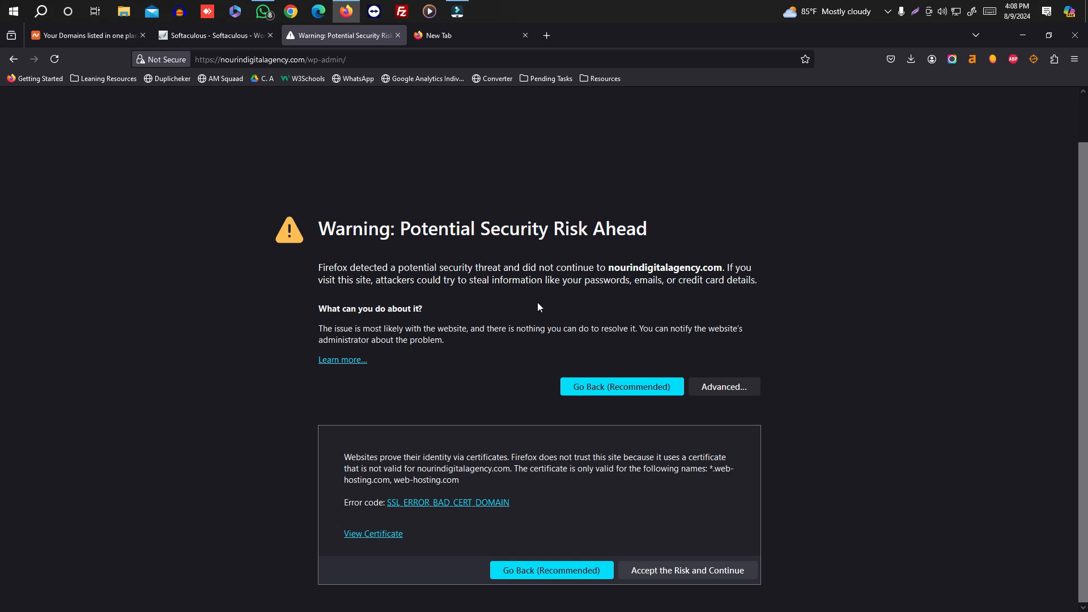
pyautogui.click(694, 576)
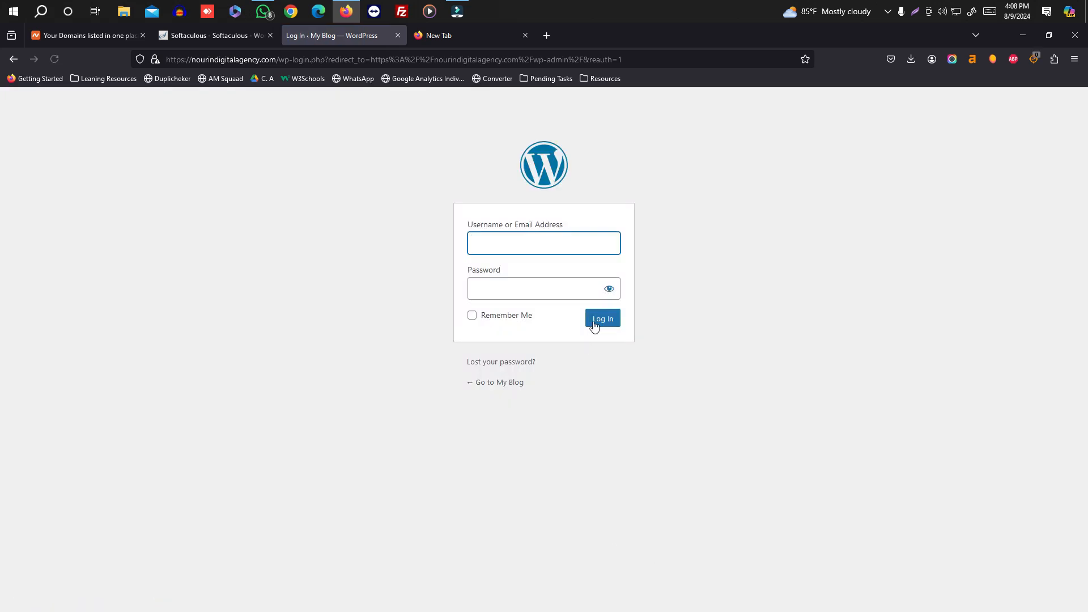
# - Log in with the admin username and pasted password, declining Firefox's password save
pyautogui.click(519, 243)
pyautogui.write('nowi')
pyautogui.write('rin')
pyautogui.press('Tab')
pyautogui.hotkey('ctrl', 'v')
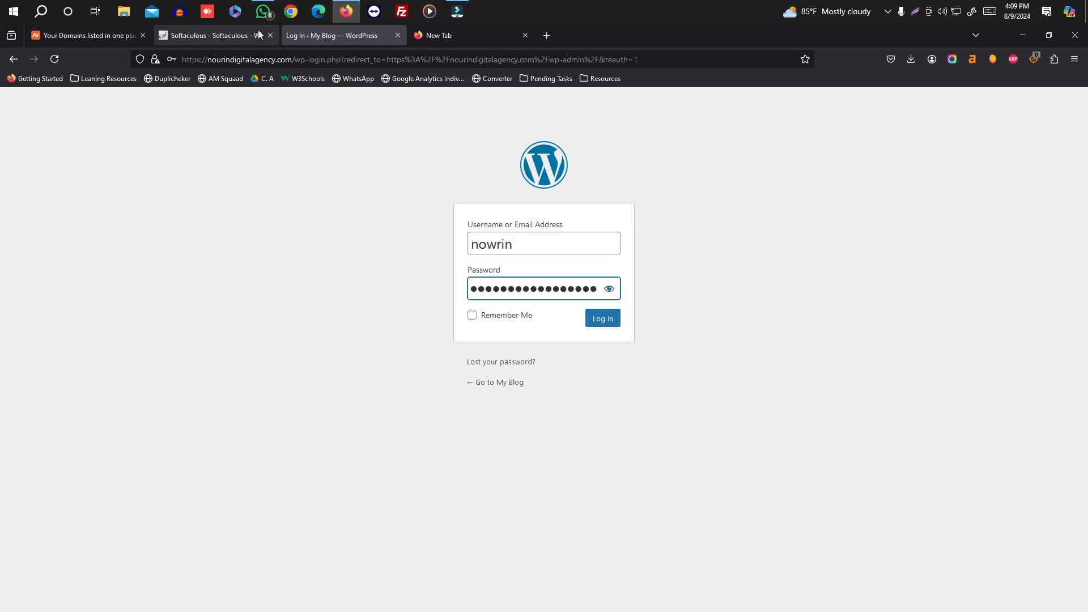
pyautogui.click(474, 43)
pyautogui.click(353, 34)
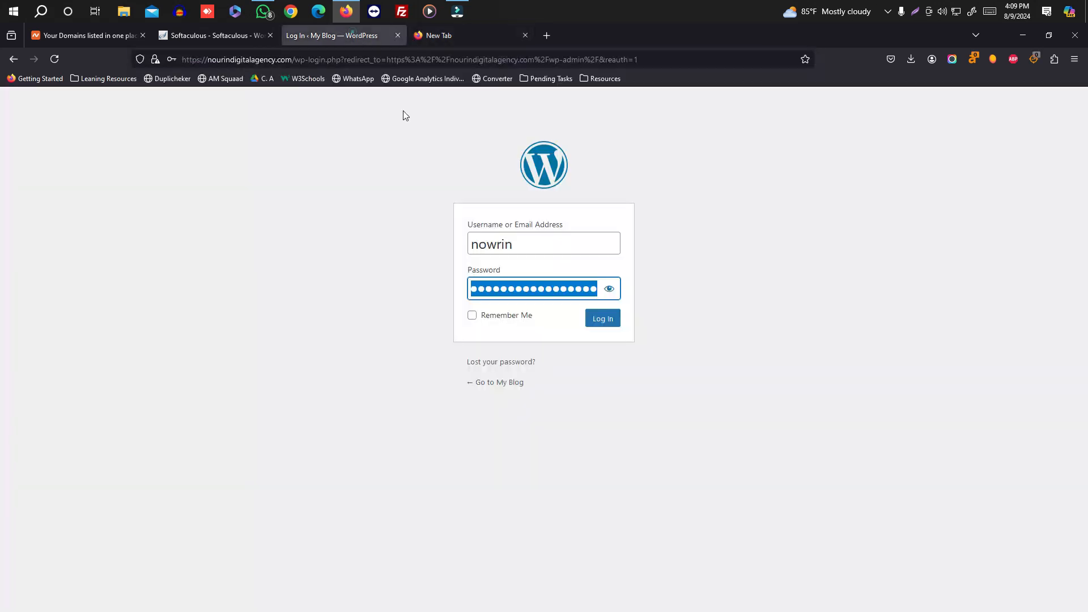
pyautogui.click(609, 289)
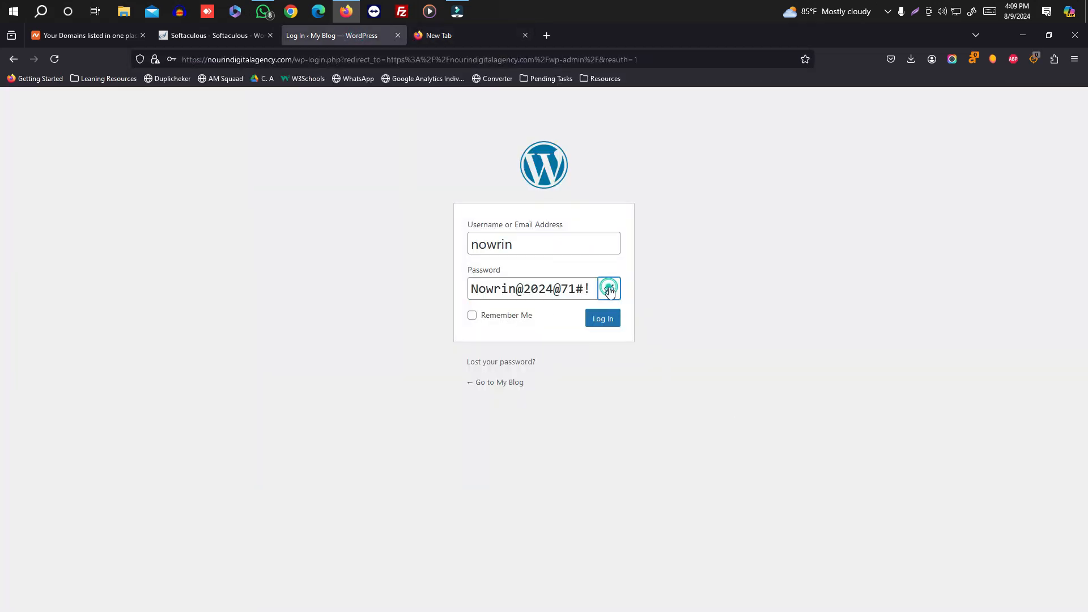
pyautogui.click(602, 321)
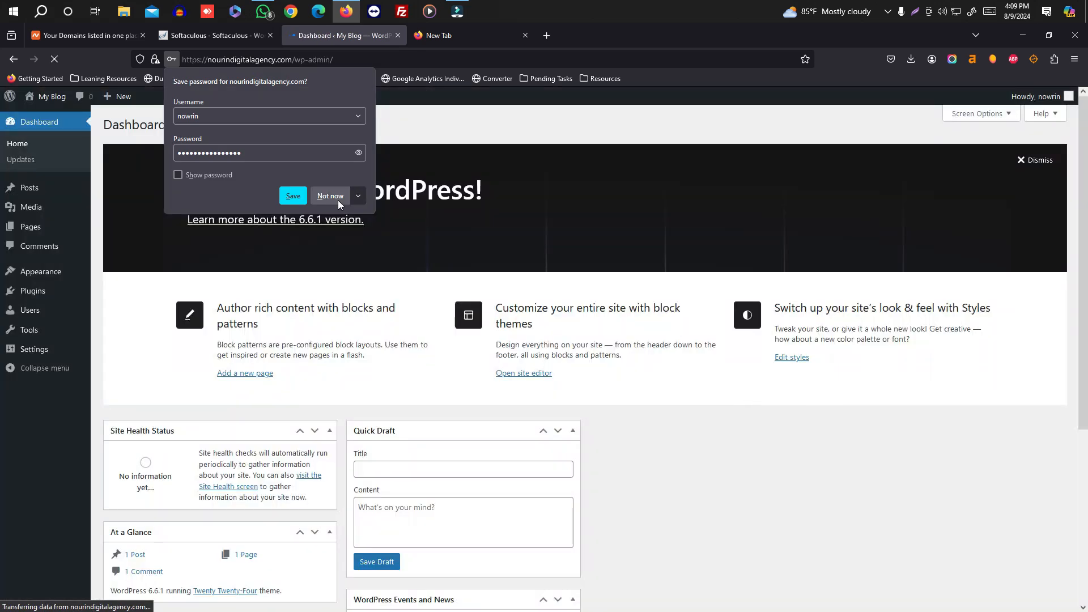
pyautogui.click(334, 197)
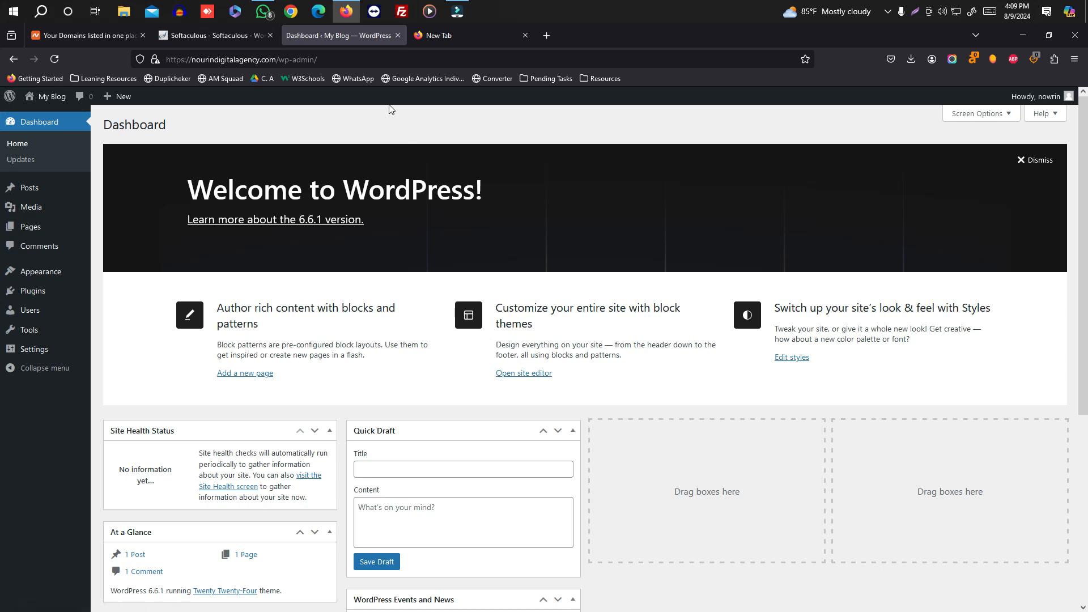
# - Open Visit Site in a new tab, scroll through the homepage, and return to the Dashboard
pyautogui.rightClick(35, 116)
pyautogui.click(57, 120)
pyautogui.click(467, 35)
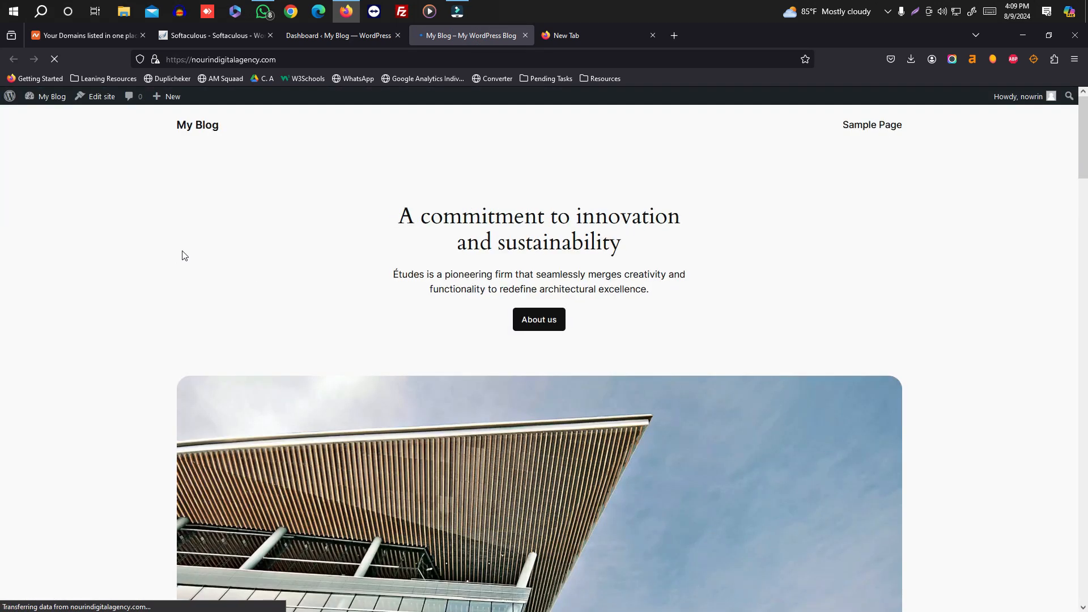
pyautogui.scroll(-15, 182, 253)
pyautogui.scroll(-20, 78, 242)
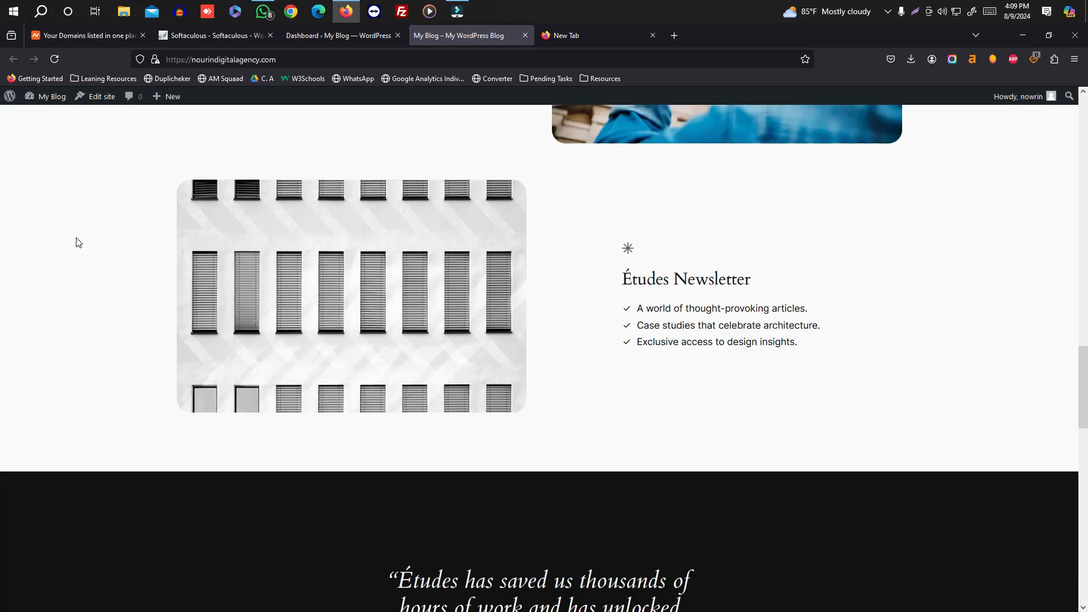
pyautogui.scroll(-1, 78, 242)
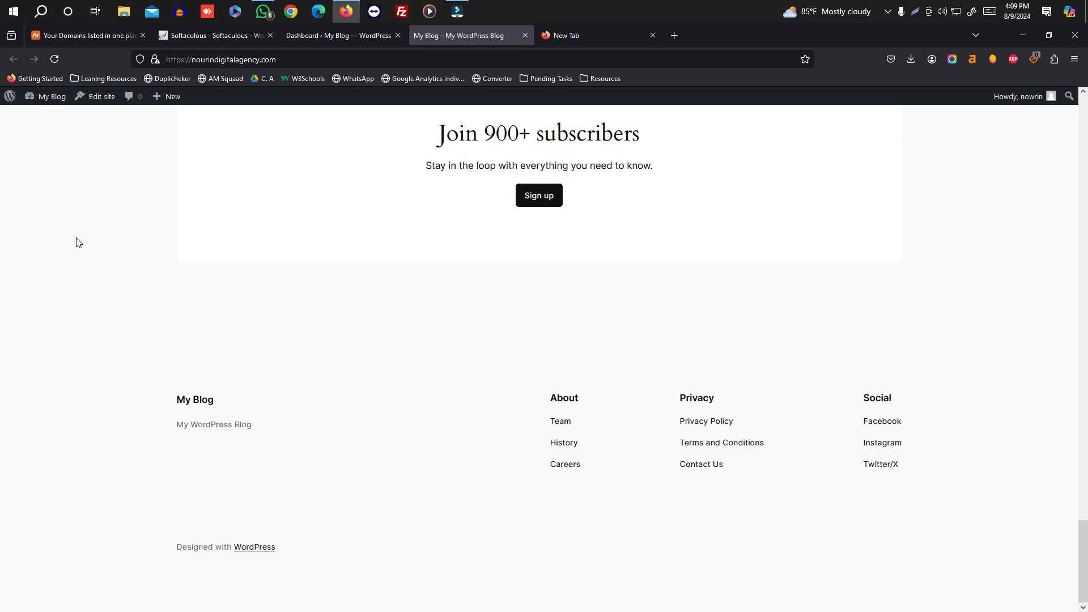
pyautogui.scroll(3, 78, 242)
pyautogui.scroll(20, 78, 242)
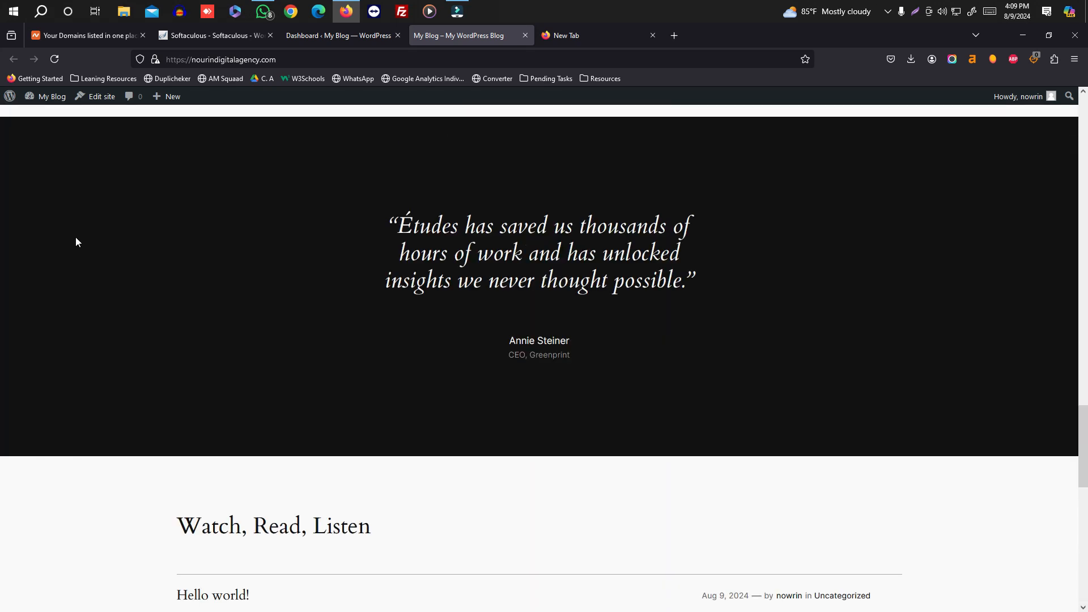
pyautogui.scroll(12, 77, 242)
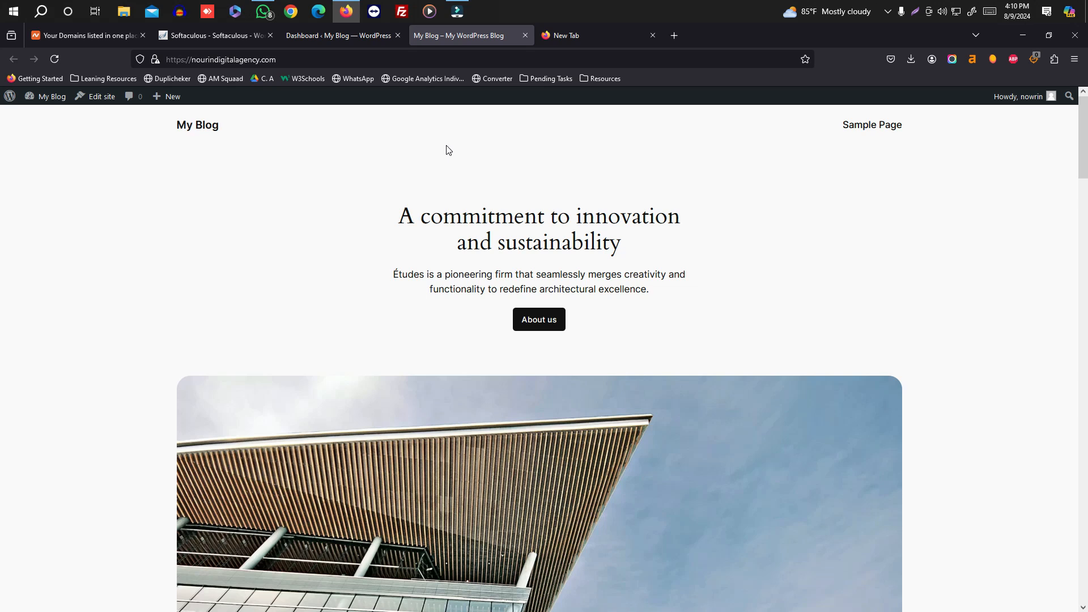
pyautogui.click(344, 43)
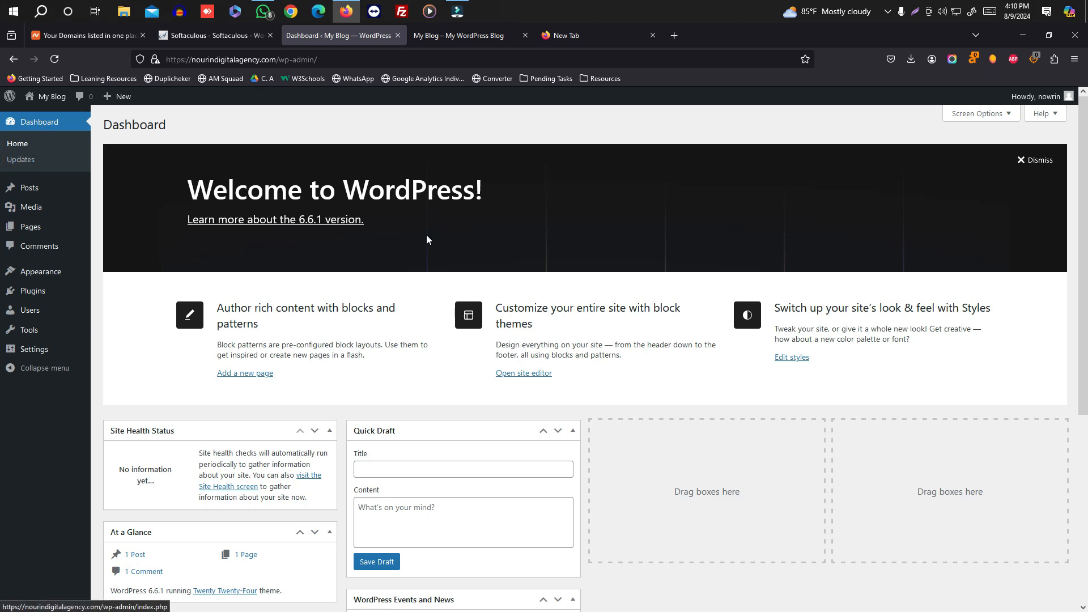
# - Look over the Posts, Media, Pages and Appearance menus, then view the My Blog front page
pyautogui.scroll(-5, 338, 389)
pyautogui.scroll(5, 340, 390)
pyautogui.moveTo(29, 187)
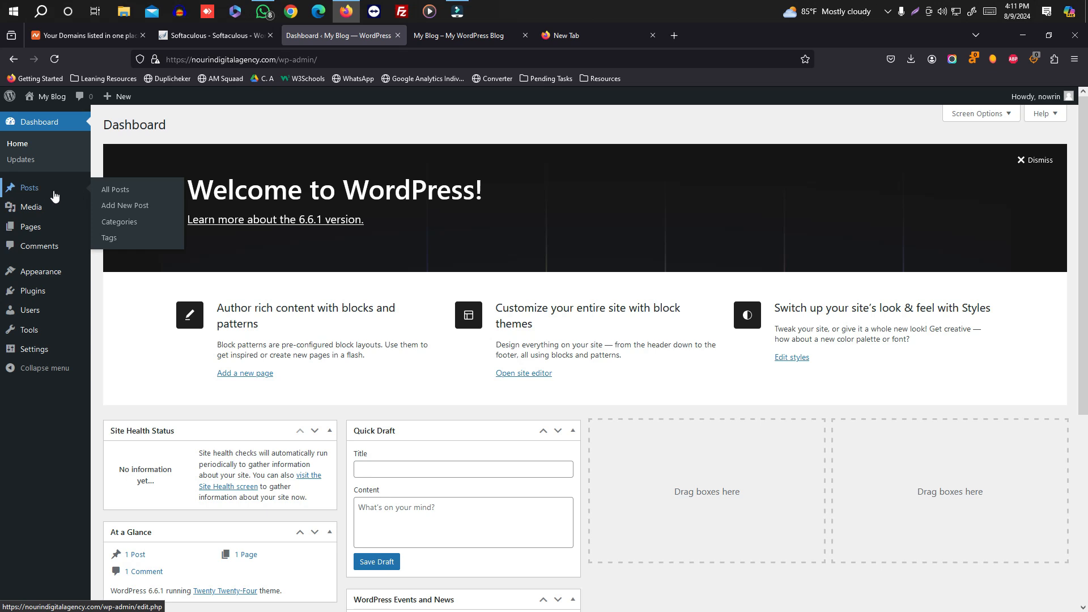
pyautogui.moveTo(35, 211)
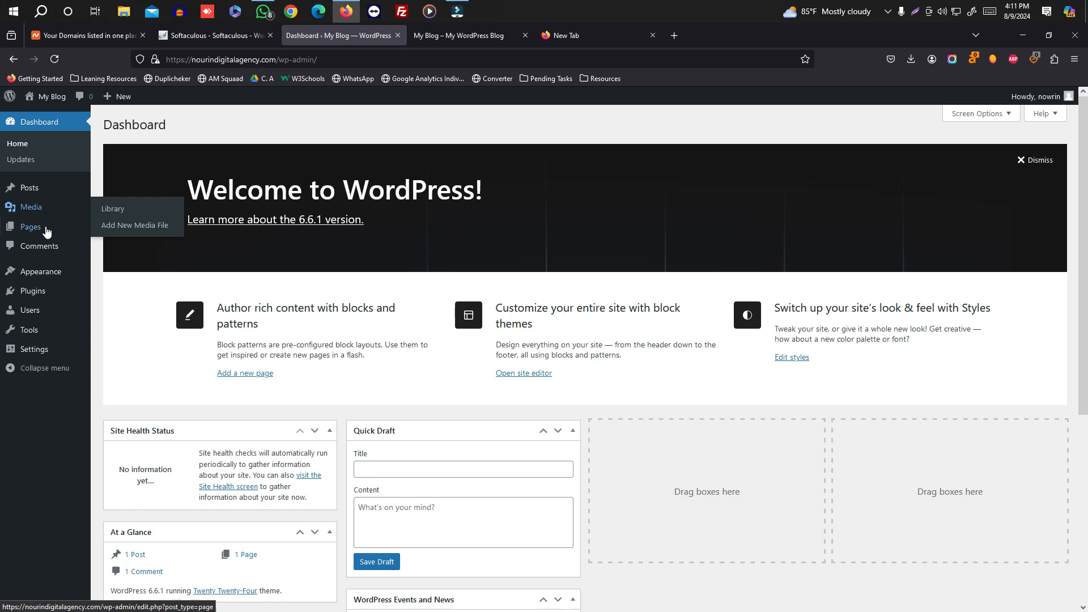
pyautogui.moveTo(44, 231)
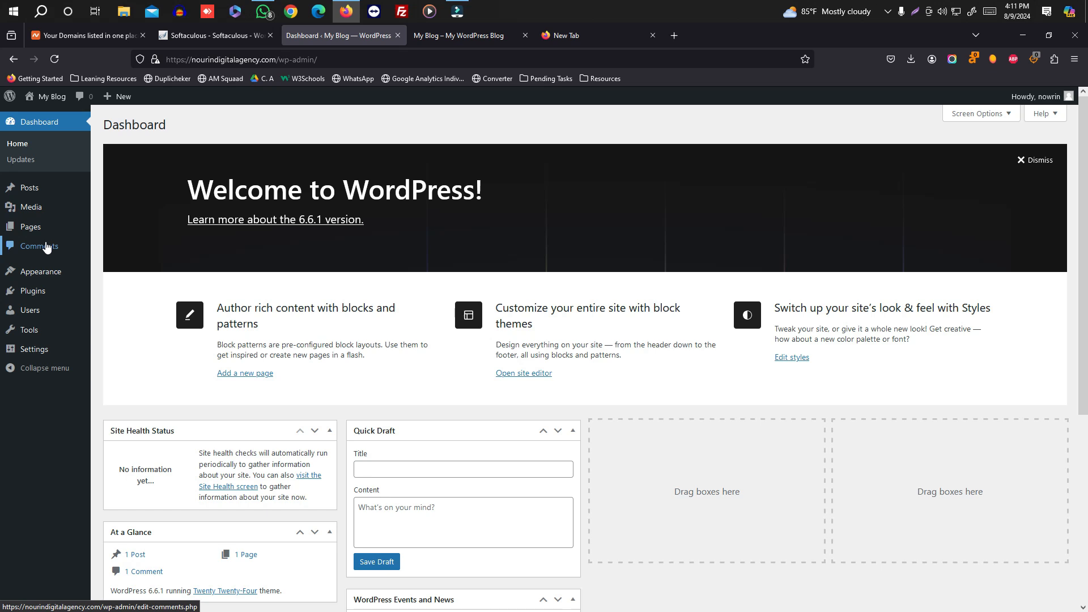
pyautogui.moveTo(40, 274)
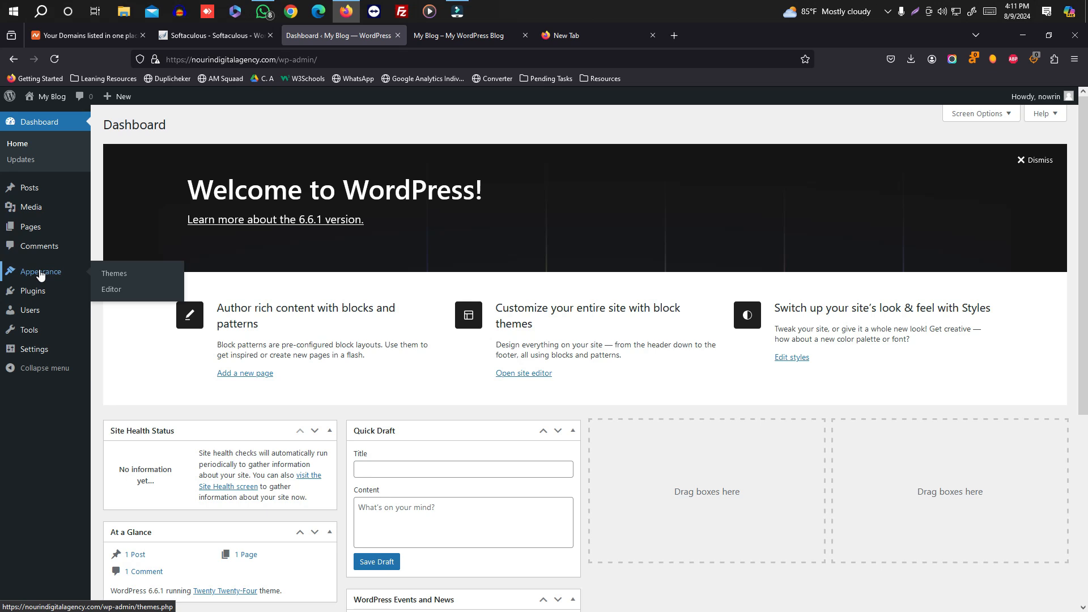
pyautogui.click(440, 37)
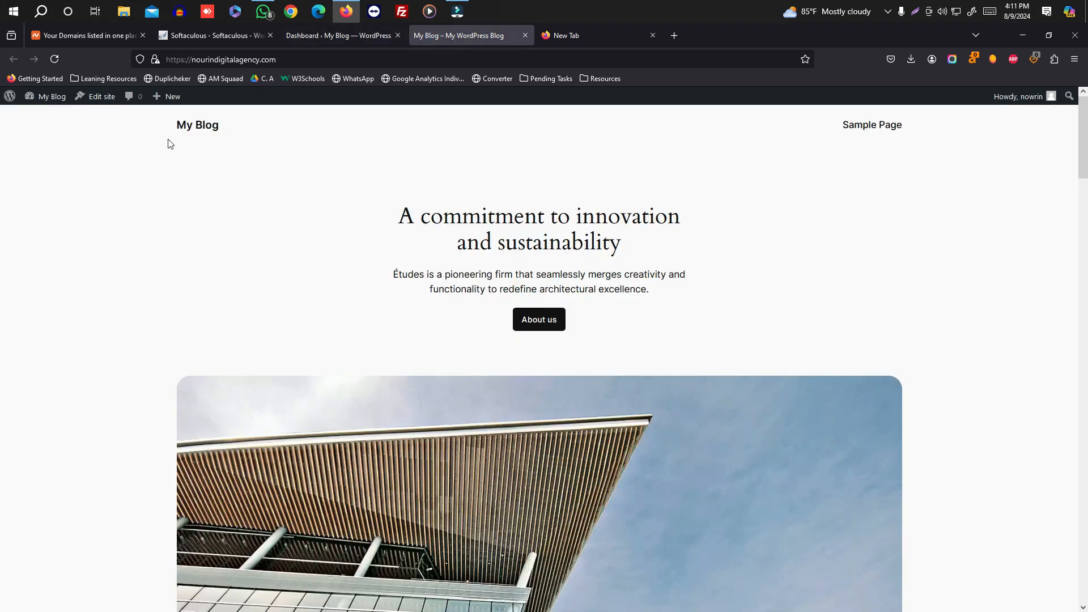
# - Return to the Dashboard and look over the Appearance, Plugins, Users and Settings menus
pyautogui.scroll(-4, 1063, 456)
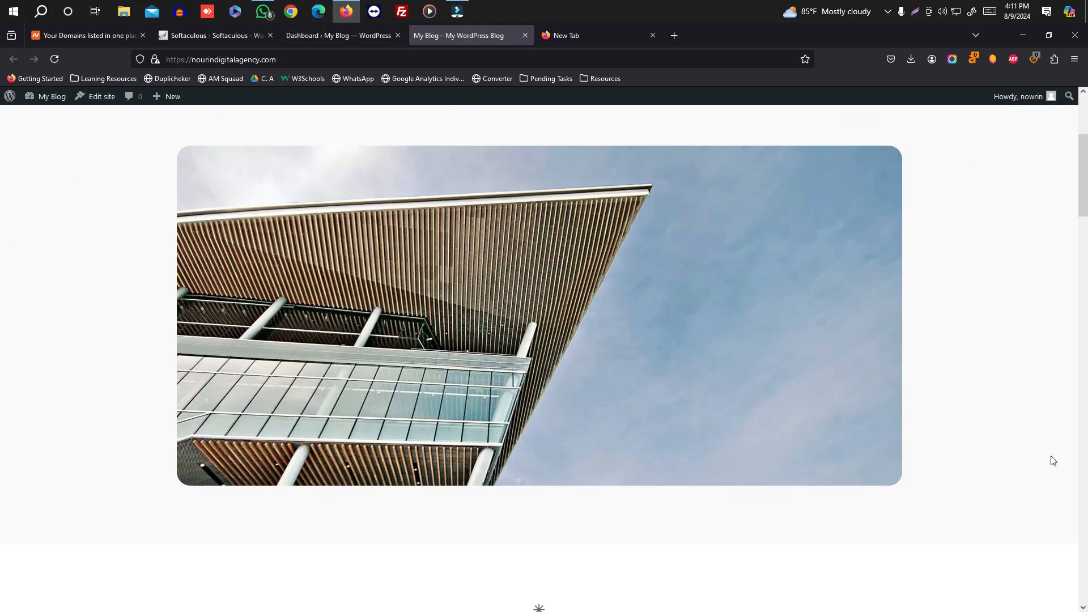
pyautogui.scroll(4, 1050, 457)
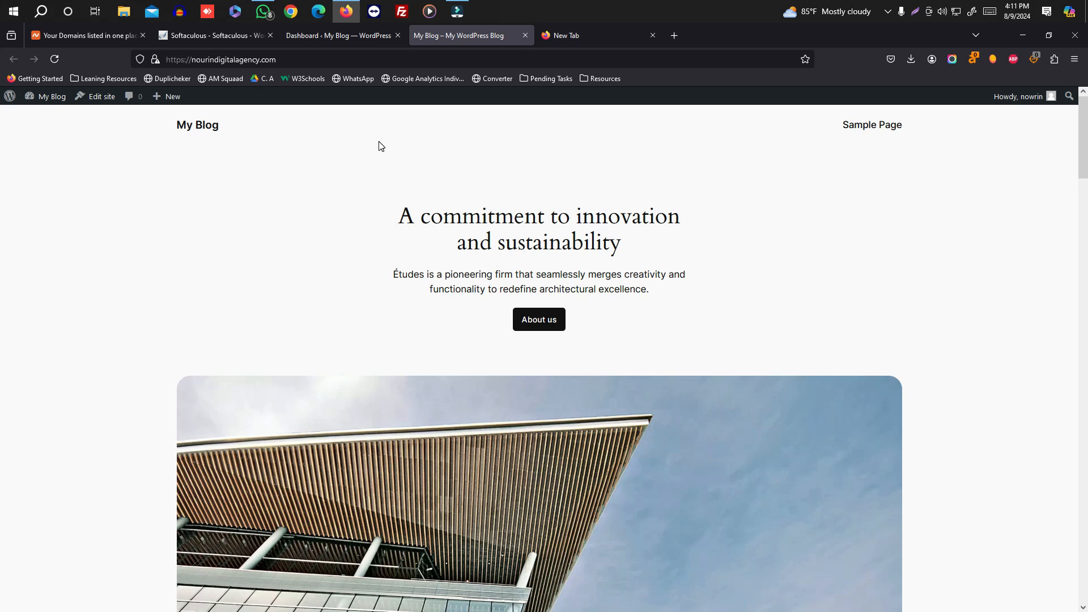
pyautogui.click(335, 39)
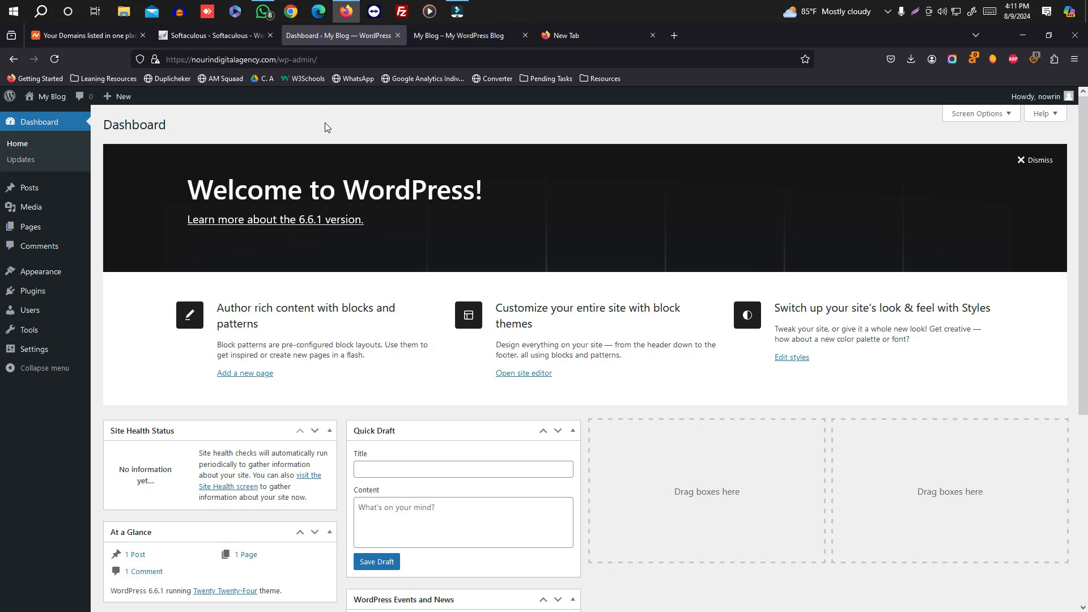
pyautogui.moveTo(37, 275)
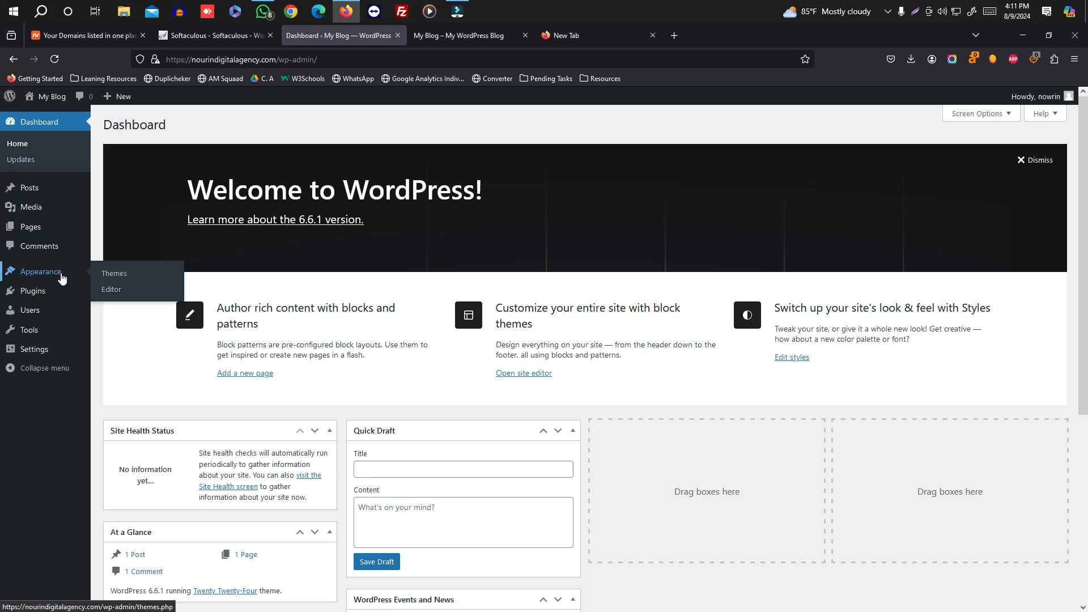
pyautogui.moveTo(33, 297)
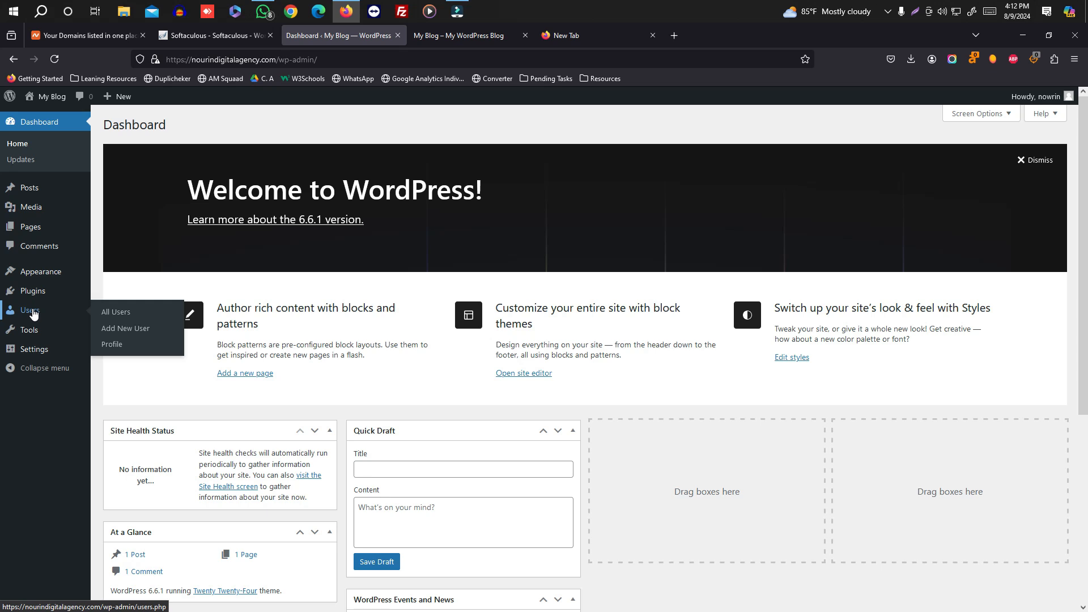
pyautogui.moveTo(30, 335)
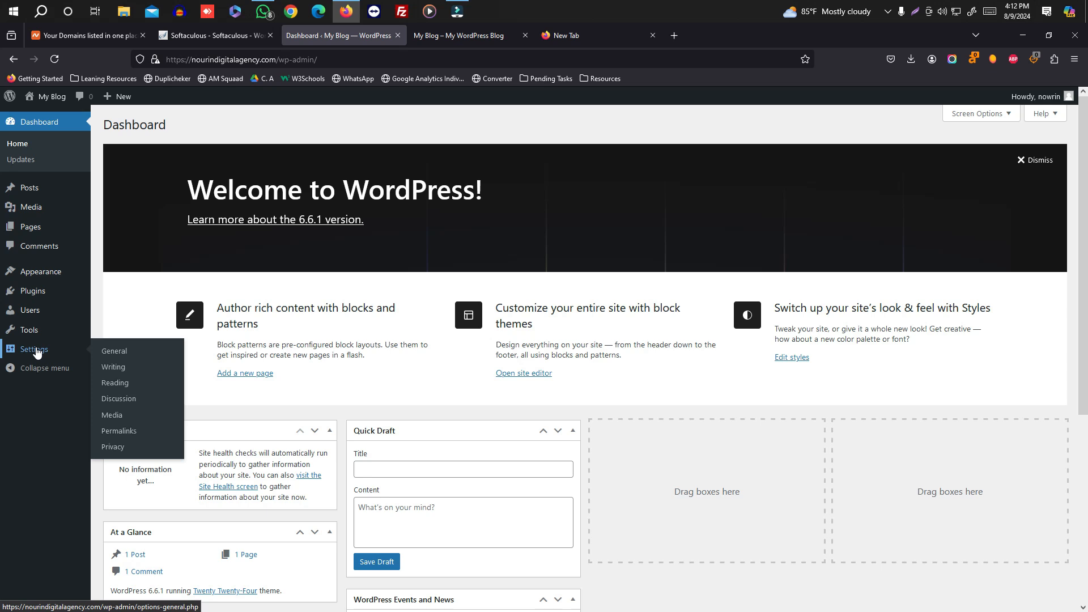
# - Open Settings > General and inspect the Site Title 'My Blog' field
pyautogui.click(117, 351)
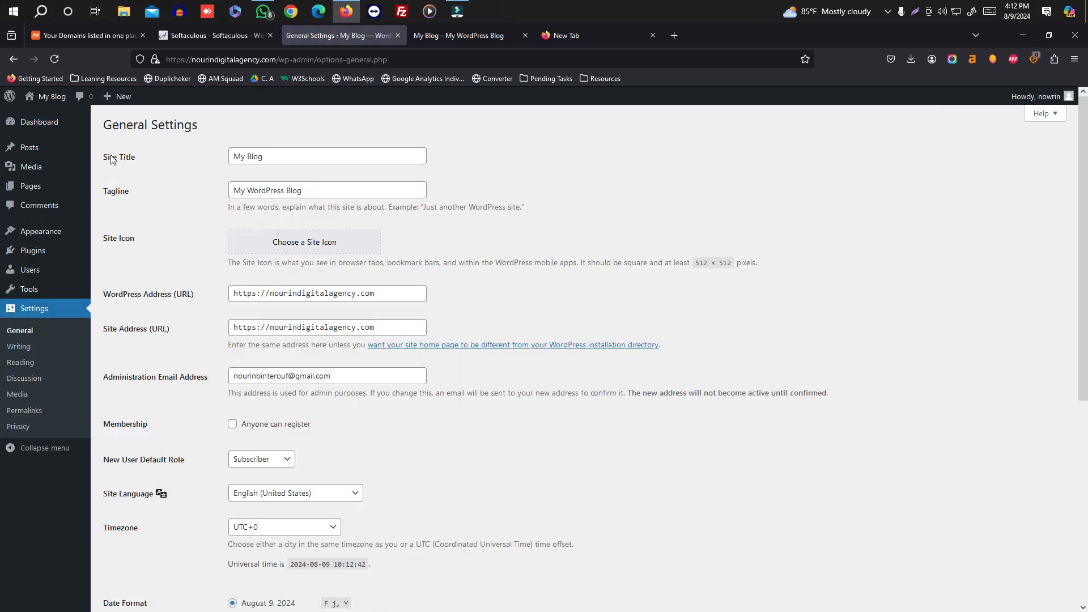
pyautogui.moveTo(104, 155); pyautogui.dragTo(149, 155)
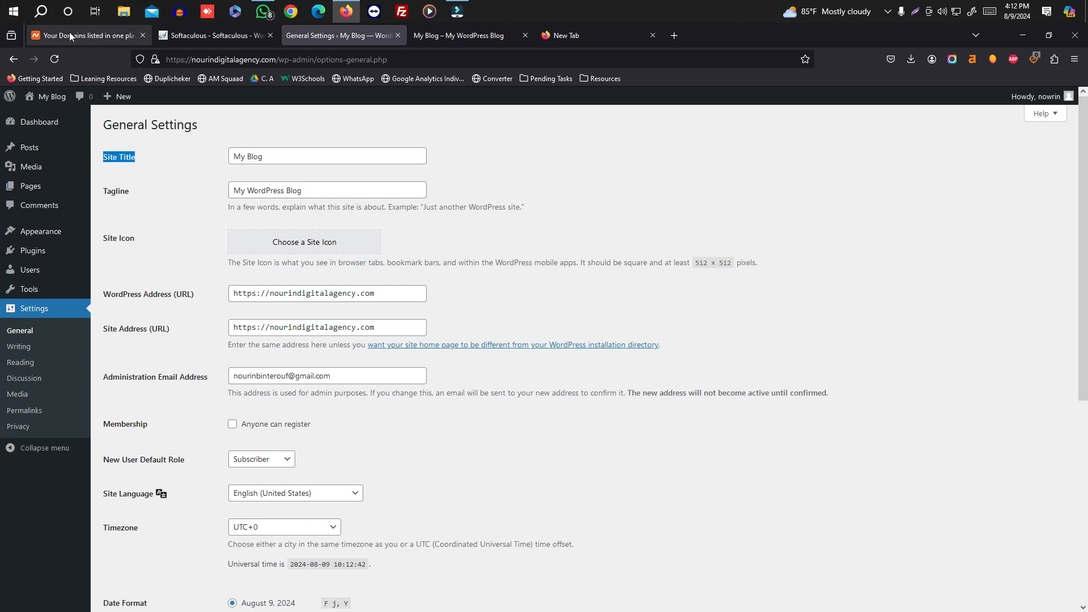
pyautogui.tripleClick(280, 156)
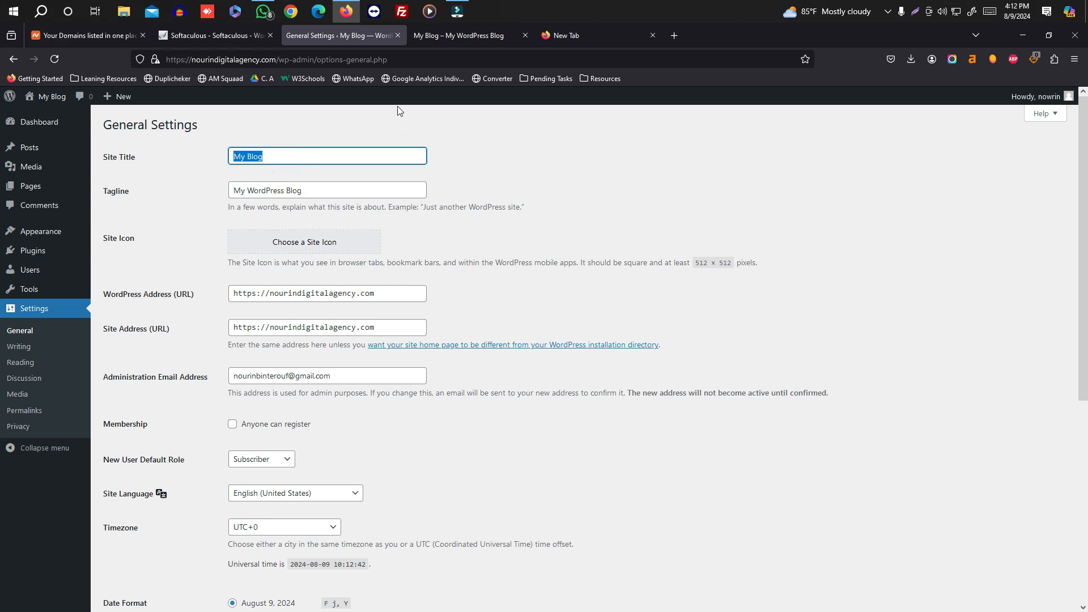
pyautogui.click(267, 155)
pyautogui.scroll(-2, 218, 340)
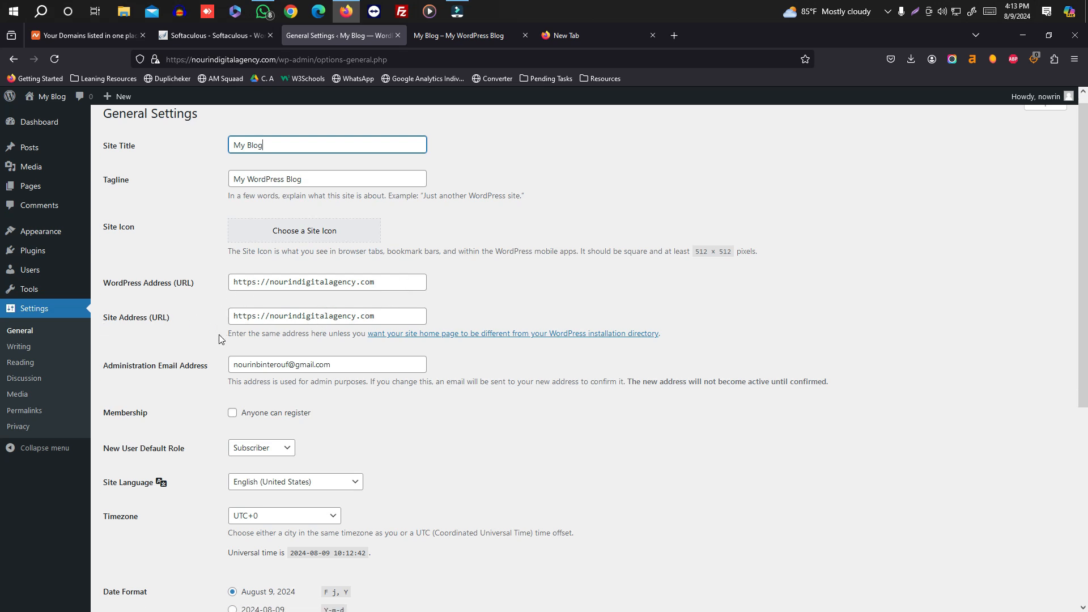
pyautogui.click(185, 262)
pyautogui.moveTo(356, 258); pyautogui.dragTo(228, 258)
pyautogui.click(358, 260)
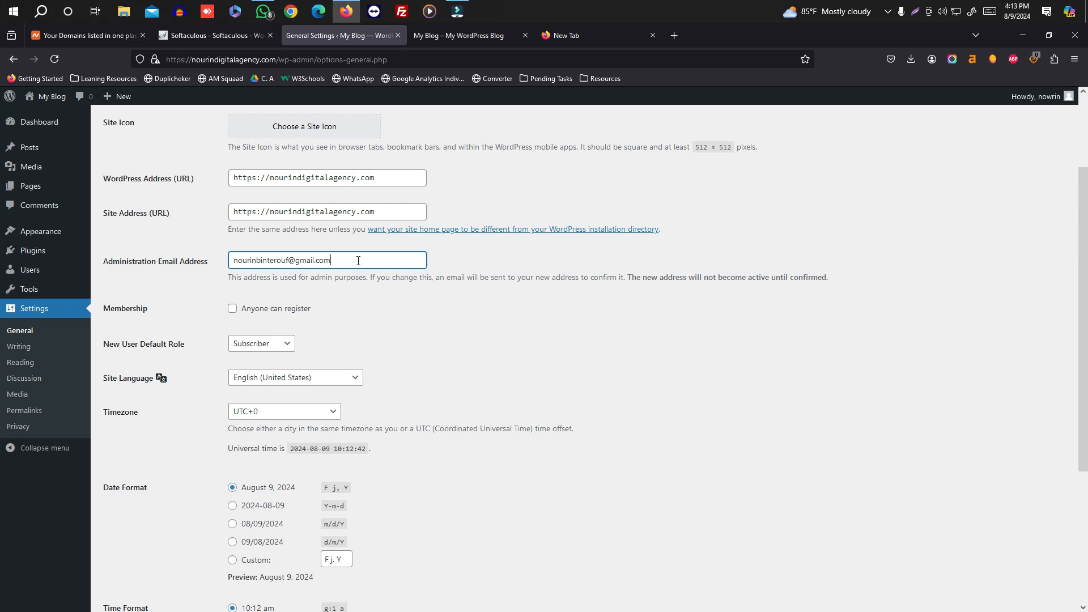
pyautogui.moveTo(358, 261); pyautogui.dragTo(139, 263)
pyautogui.click(195, 224)
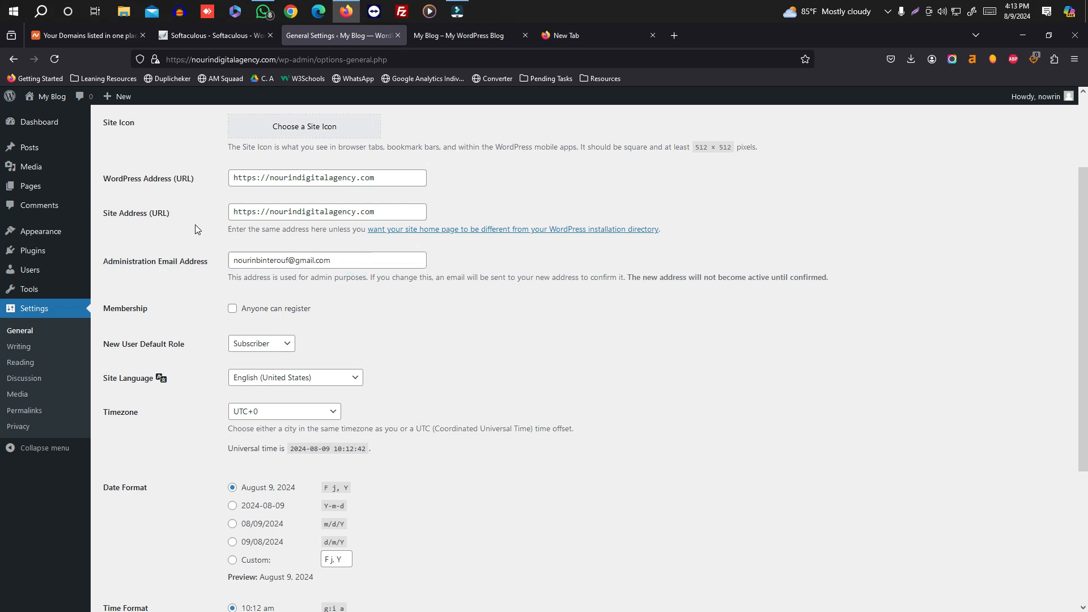
pyautogui.doubleClick(141, 308)
pyautogui.click(158, 303)
pyautogui.click(253, 348)
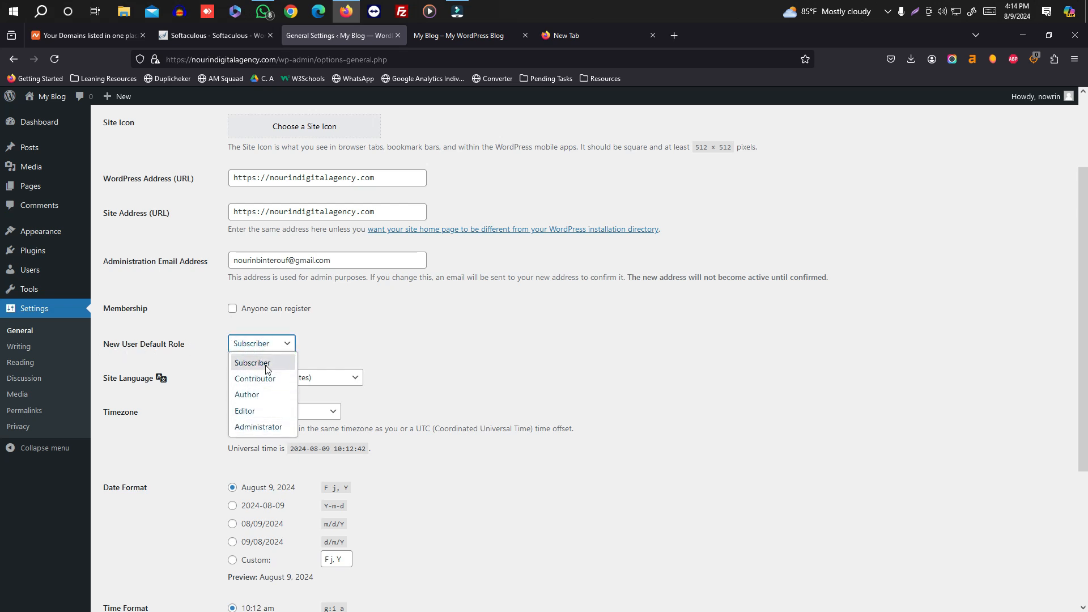
pyautogui.click(214, 349)
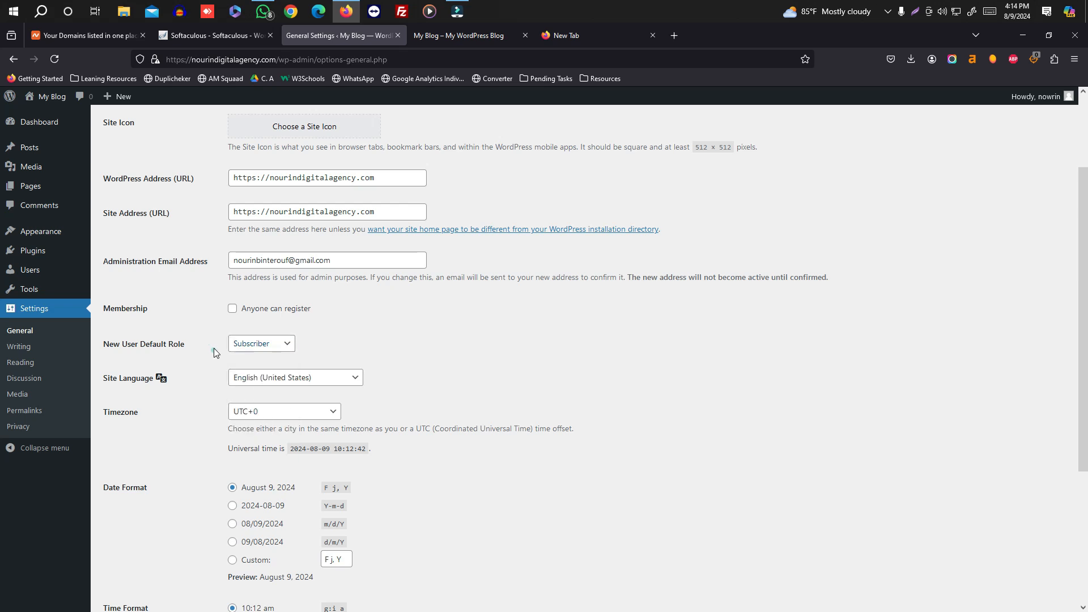
pyautogui.click(298, 380)
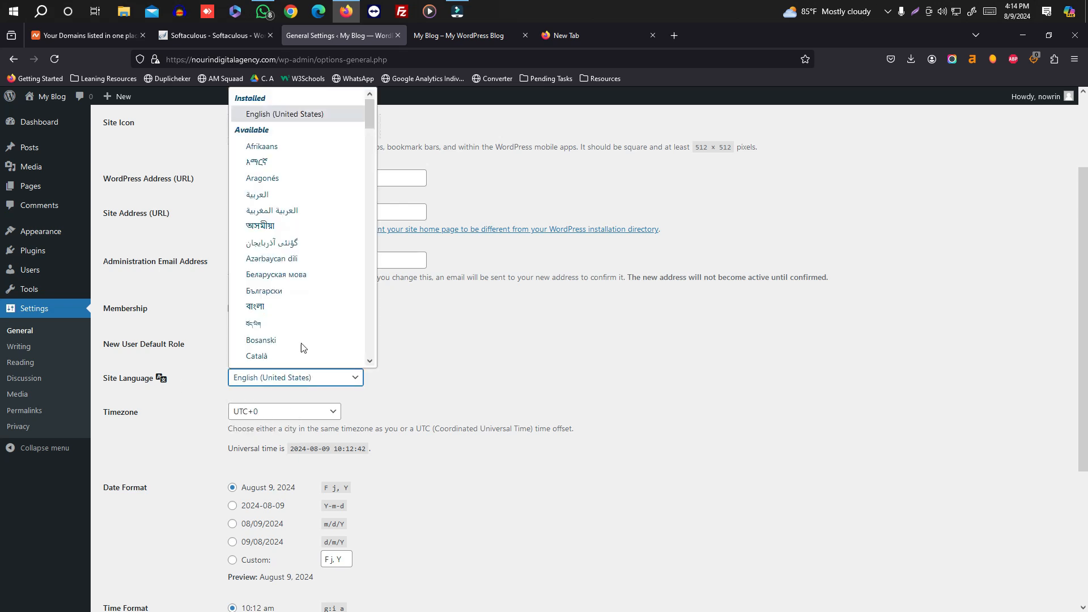
pyautogui.click(481, 333)
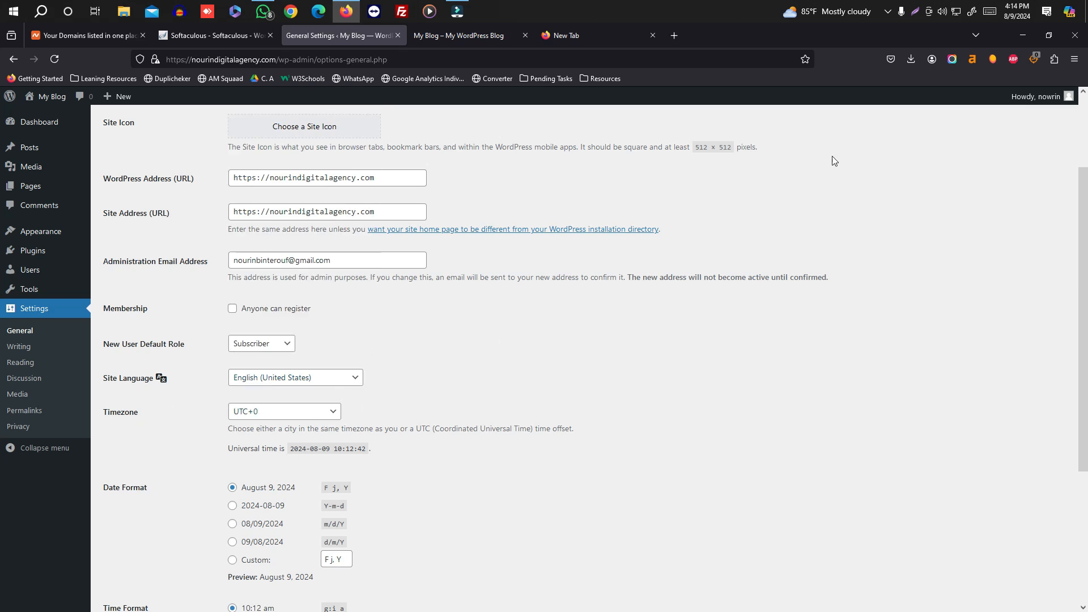
pyautogui.click(320, 422)
pyautogui.scroll(10, 305, 351)
pyautogui.scroll(12, 261, 246)
pyautogui.scroll(15, 260, 246)
pyautogui.click(492, 339)
pyautogui.scroll(-4, 192, 383)
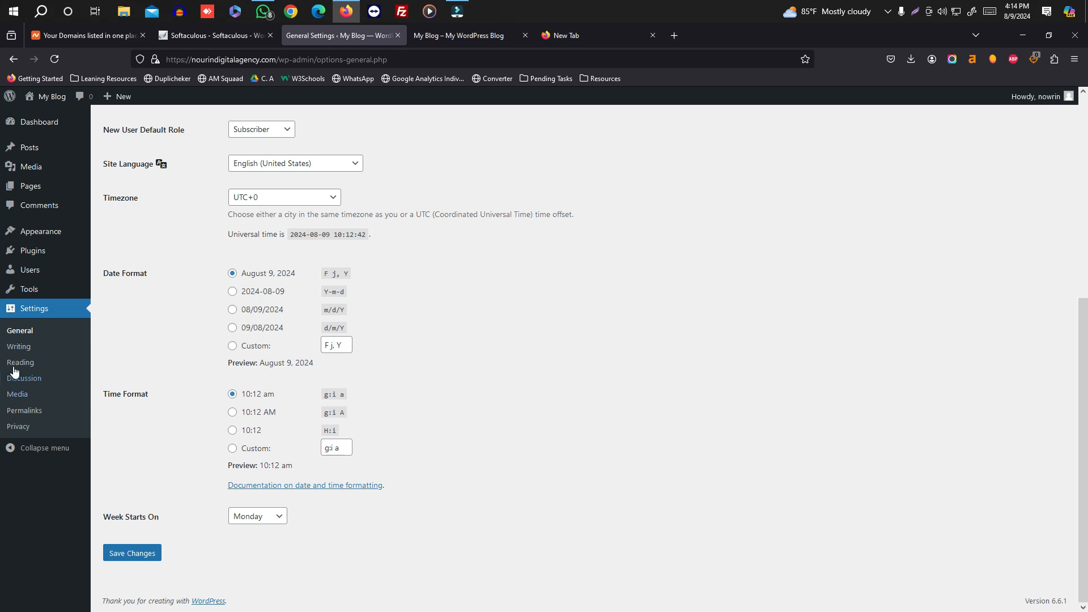
pyautogui.scroll(4, 163, 384)
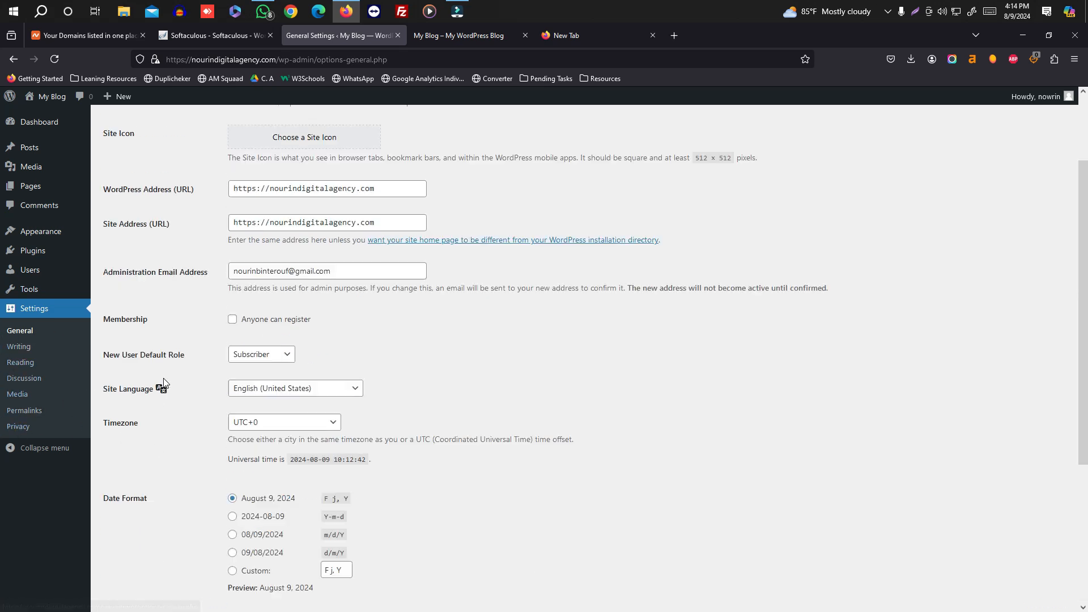
pyautogui.scroll(2, 163, 384)
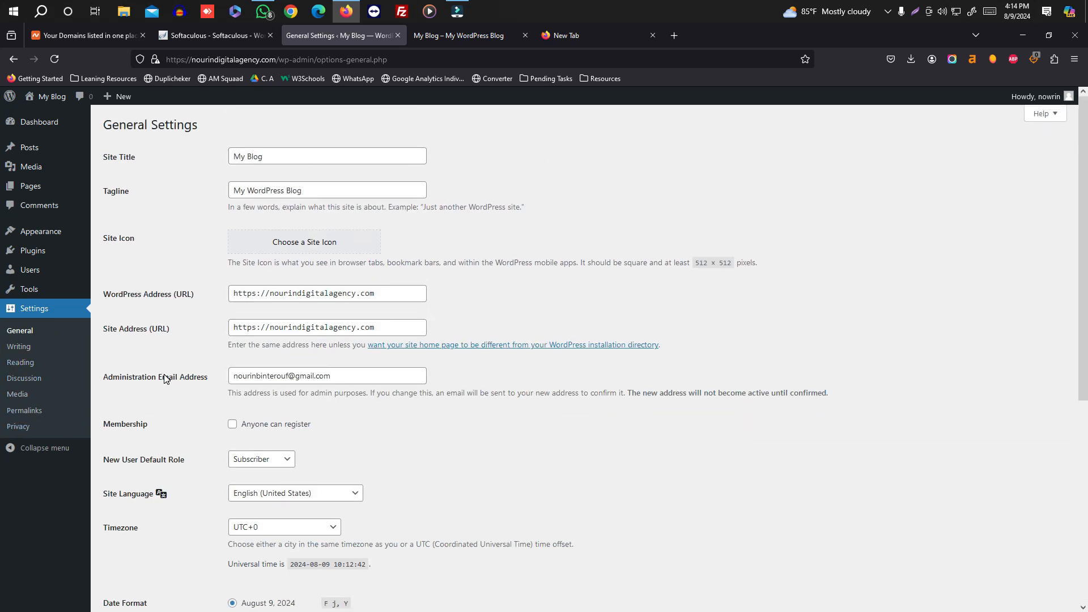